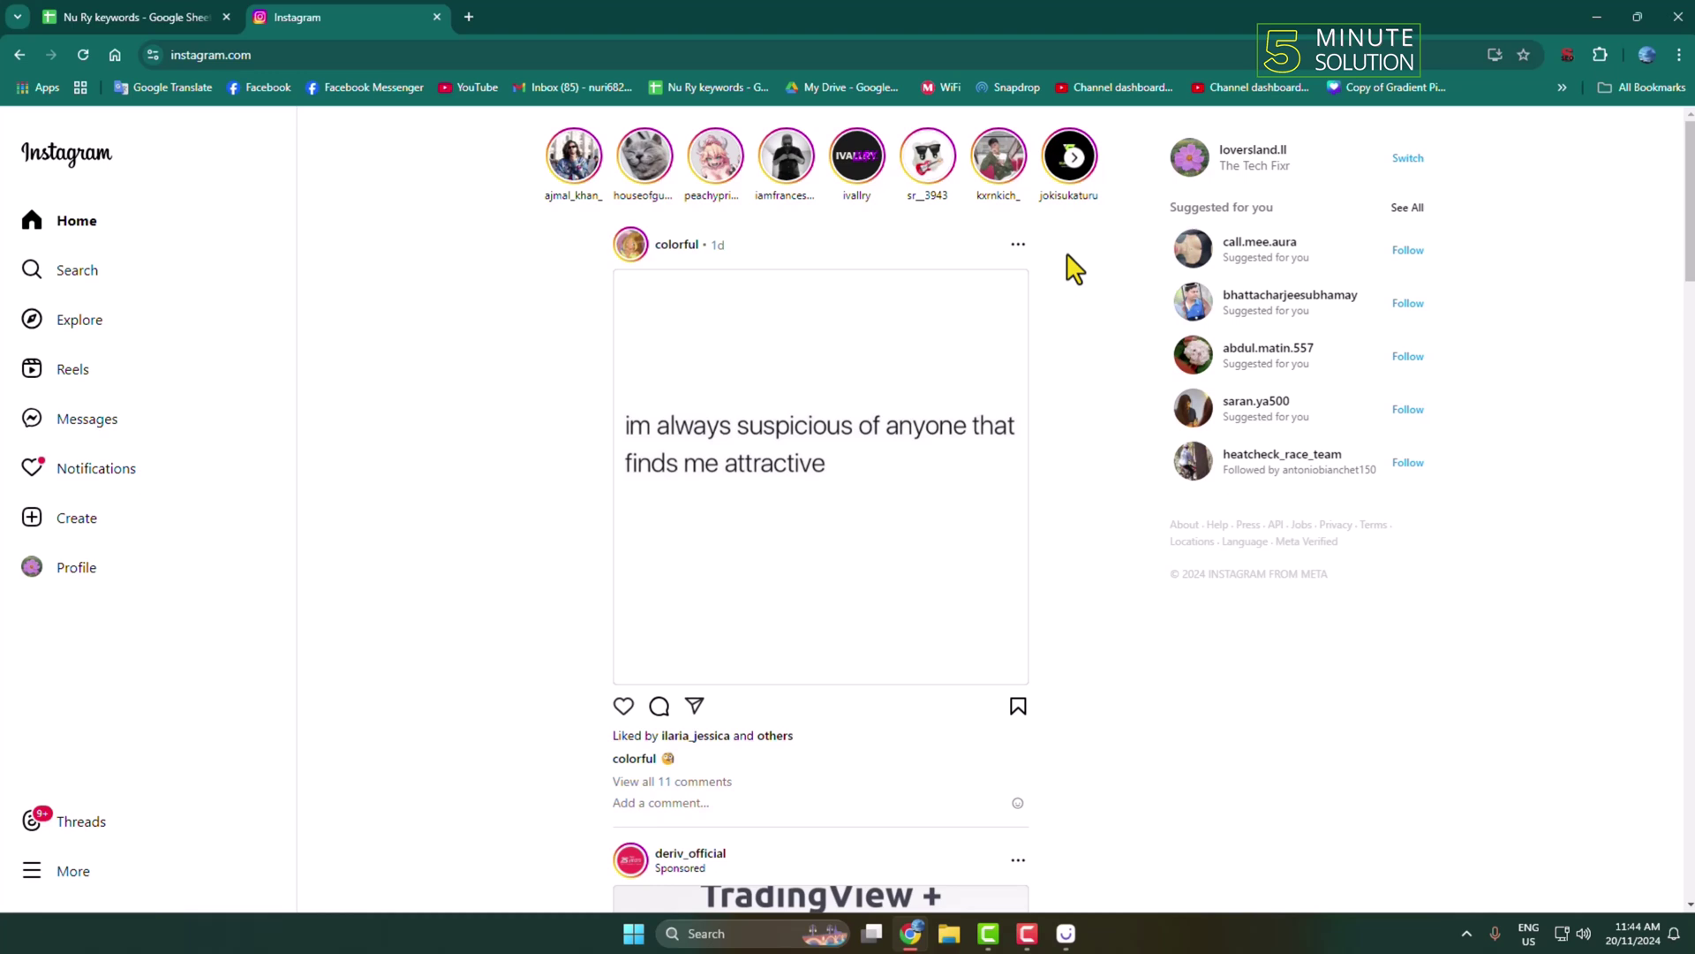
Go from More and Settings into the Meta Accounts Center.
{"action": "left_click", "coordinate": [66, 874]}
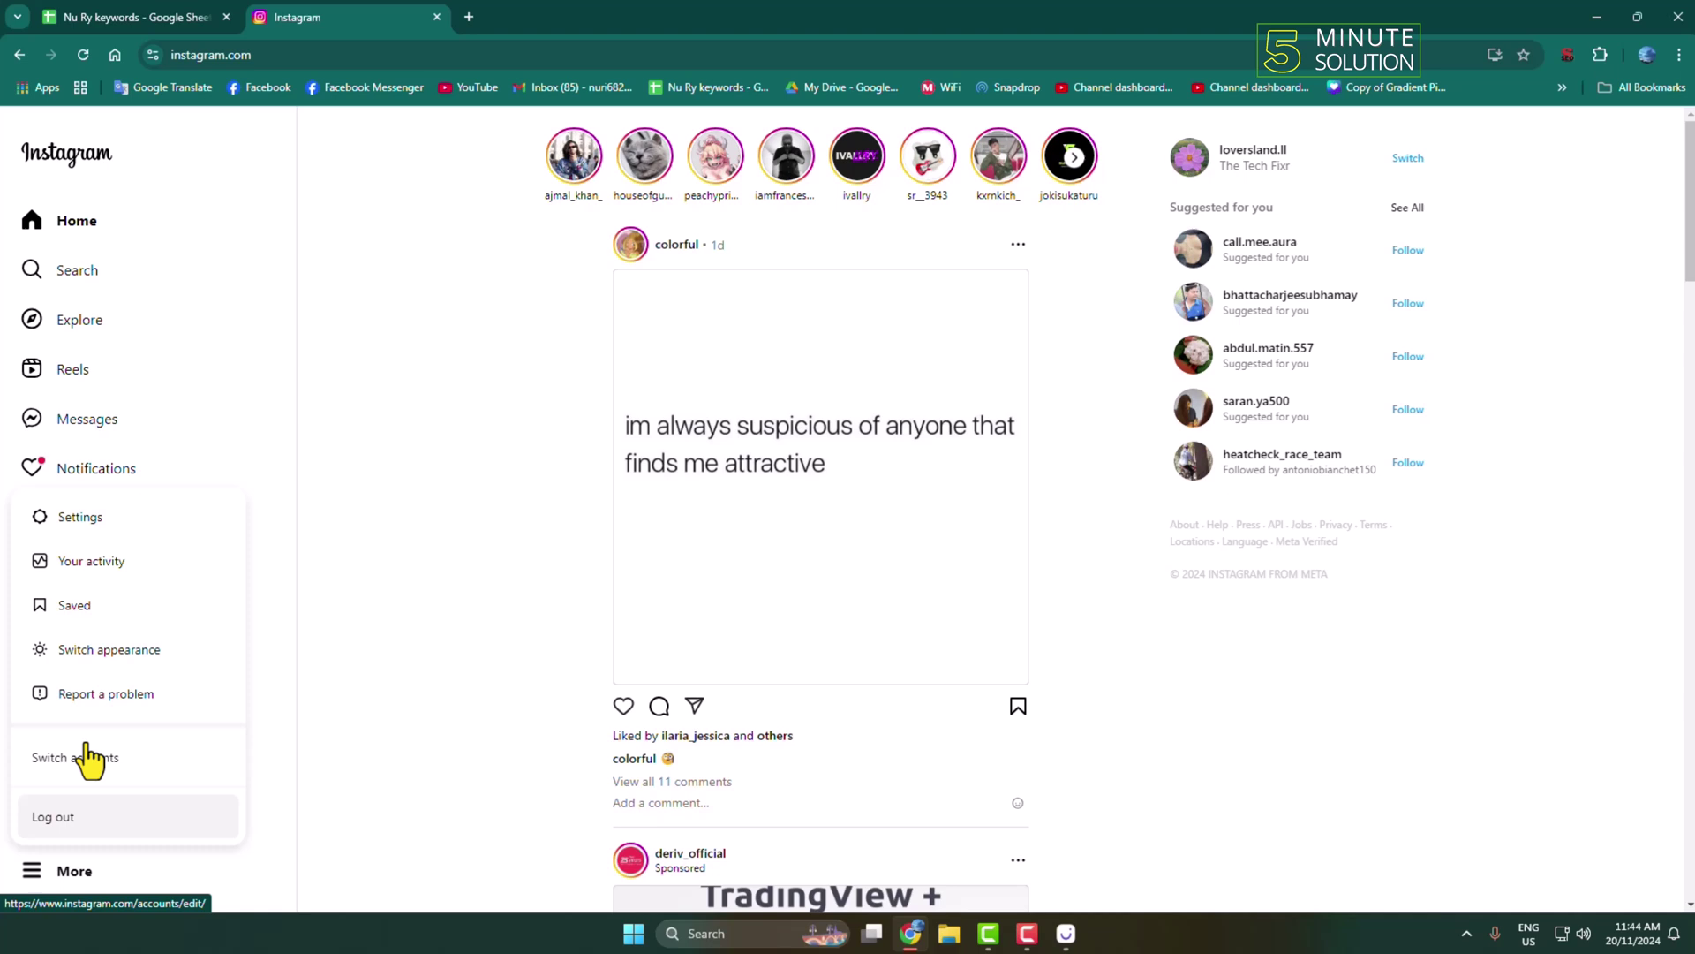
{"action": "left_click", "coordinate": [81, 519]}
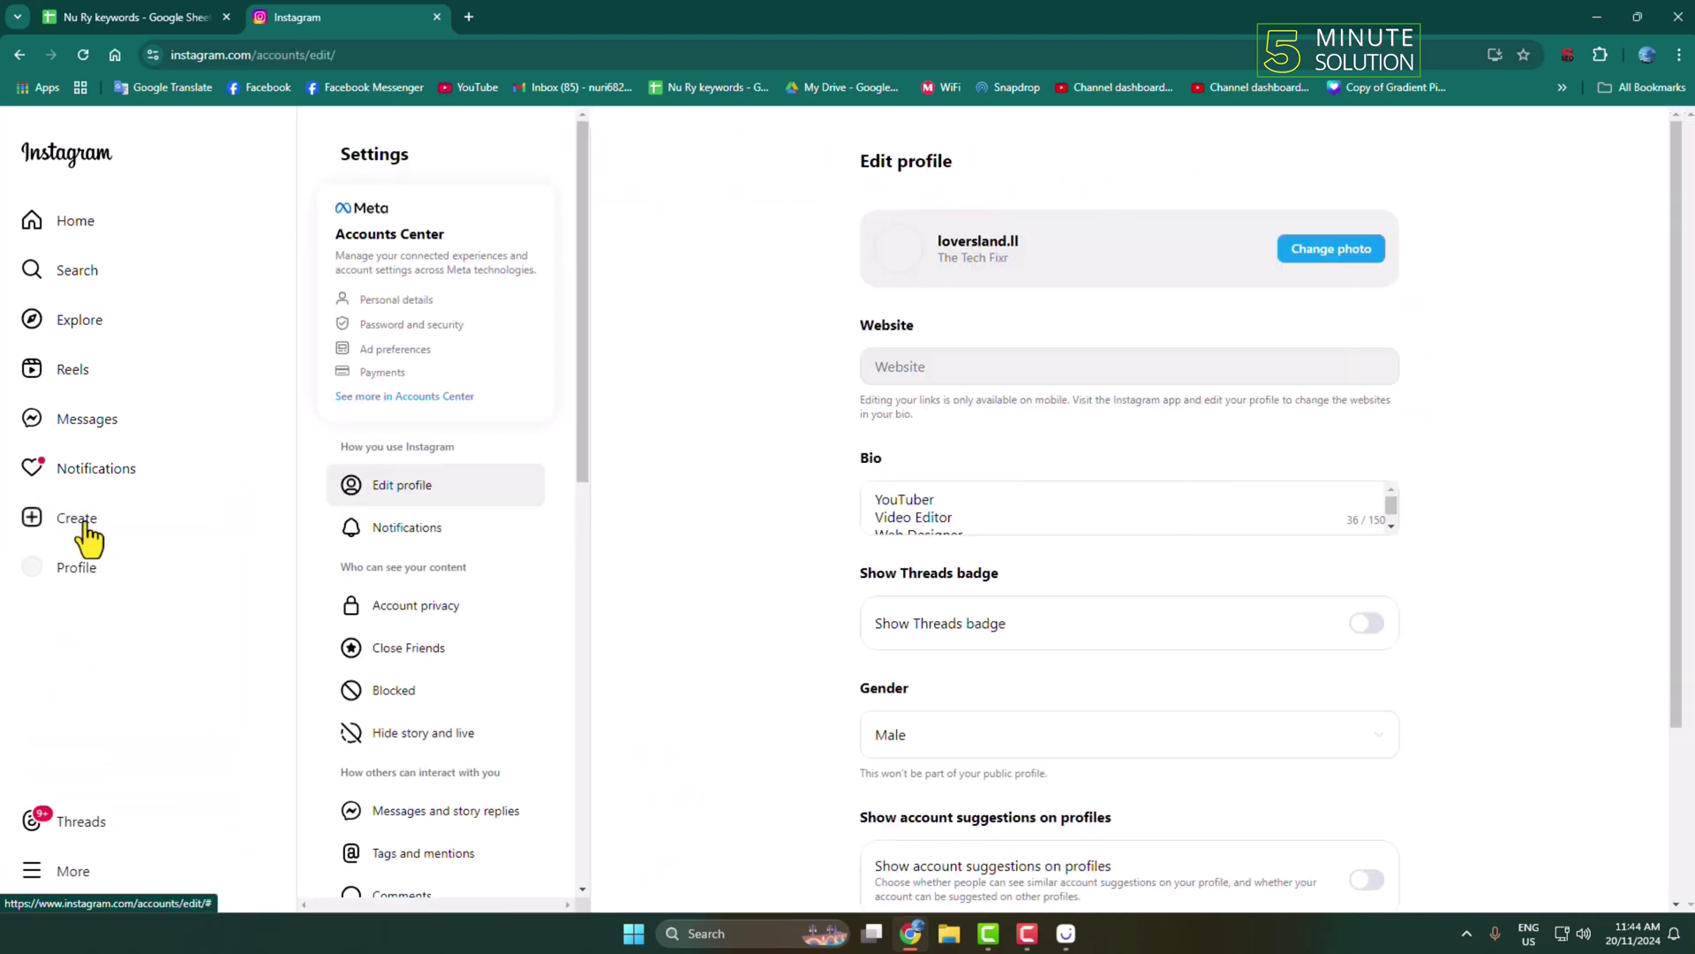
{"action": "left_click", "coordinate": [375, 259]}
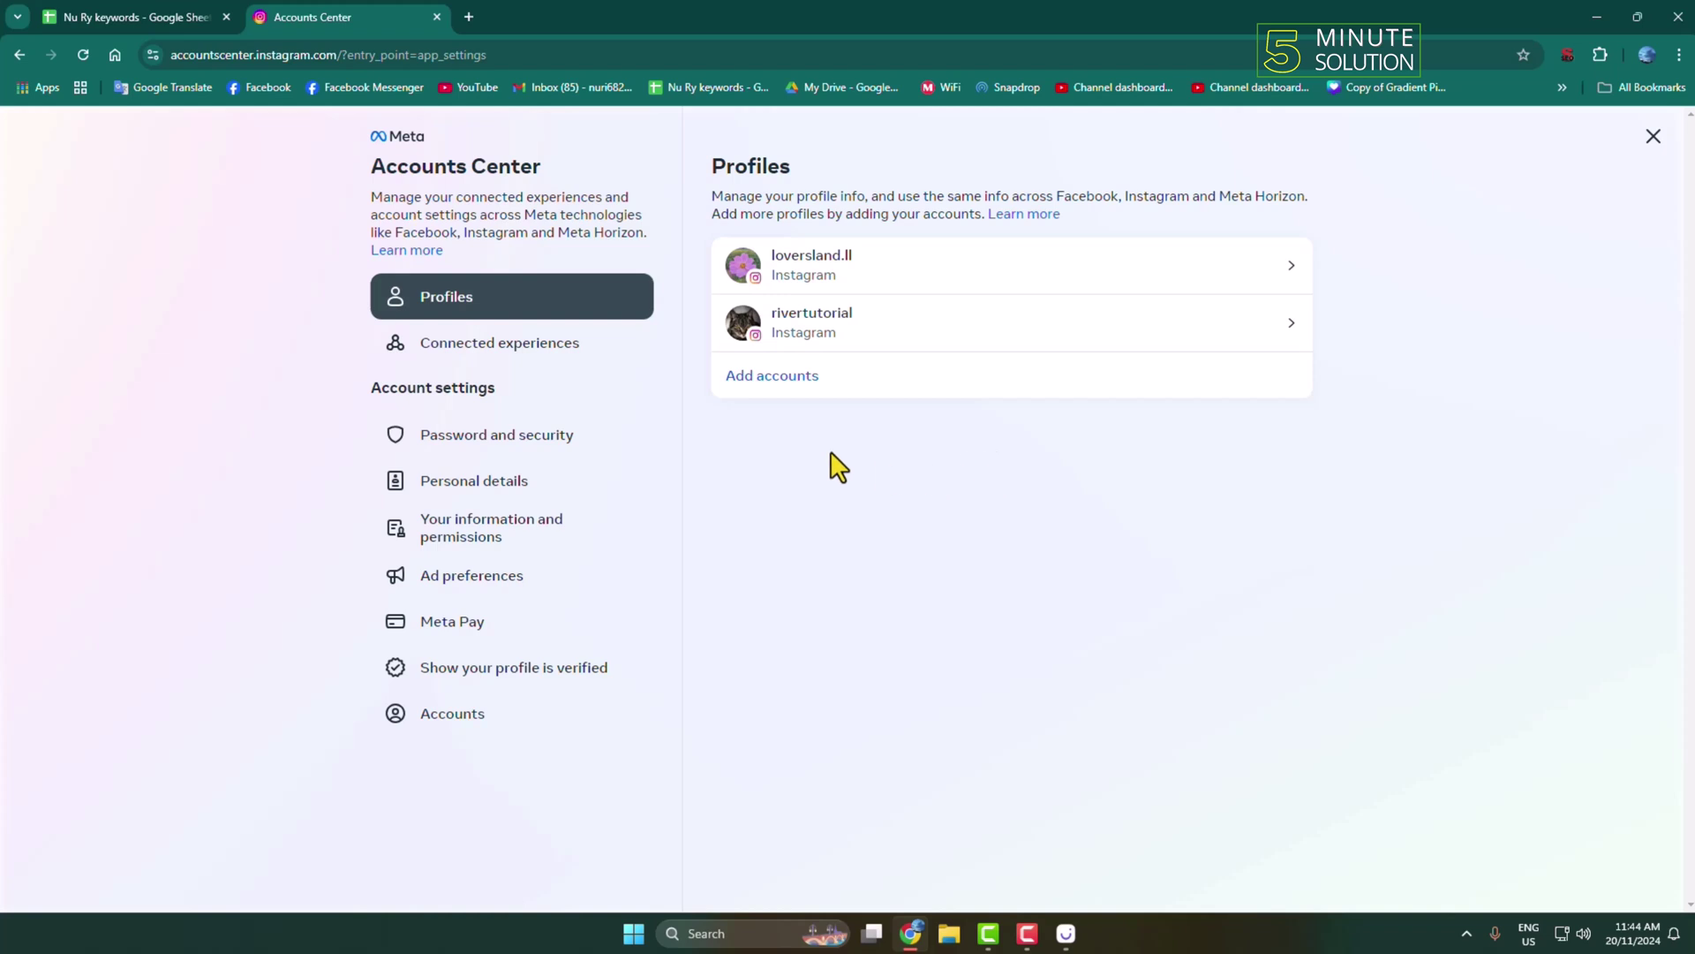
Open Download your information under Your information and permissions.
{"action": "left_click", "coordinate": [469, 557]}
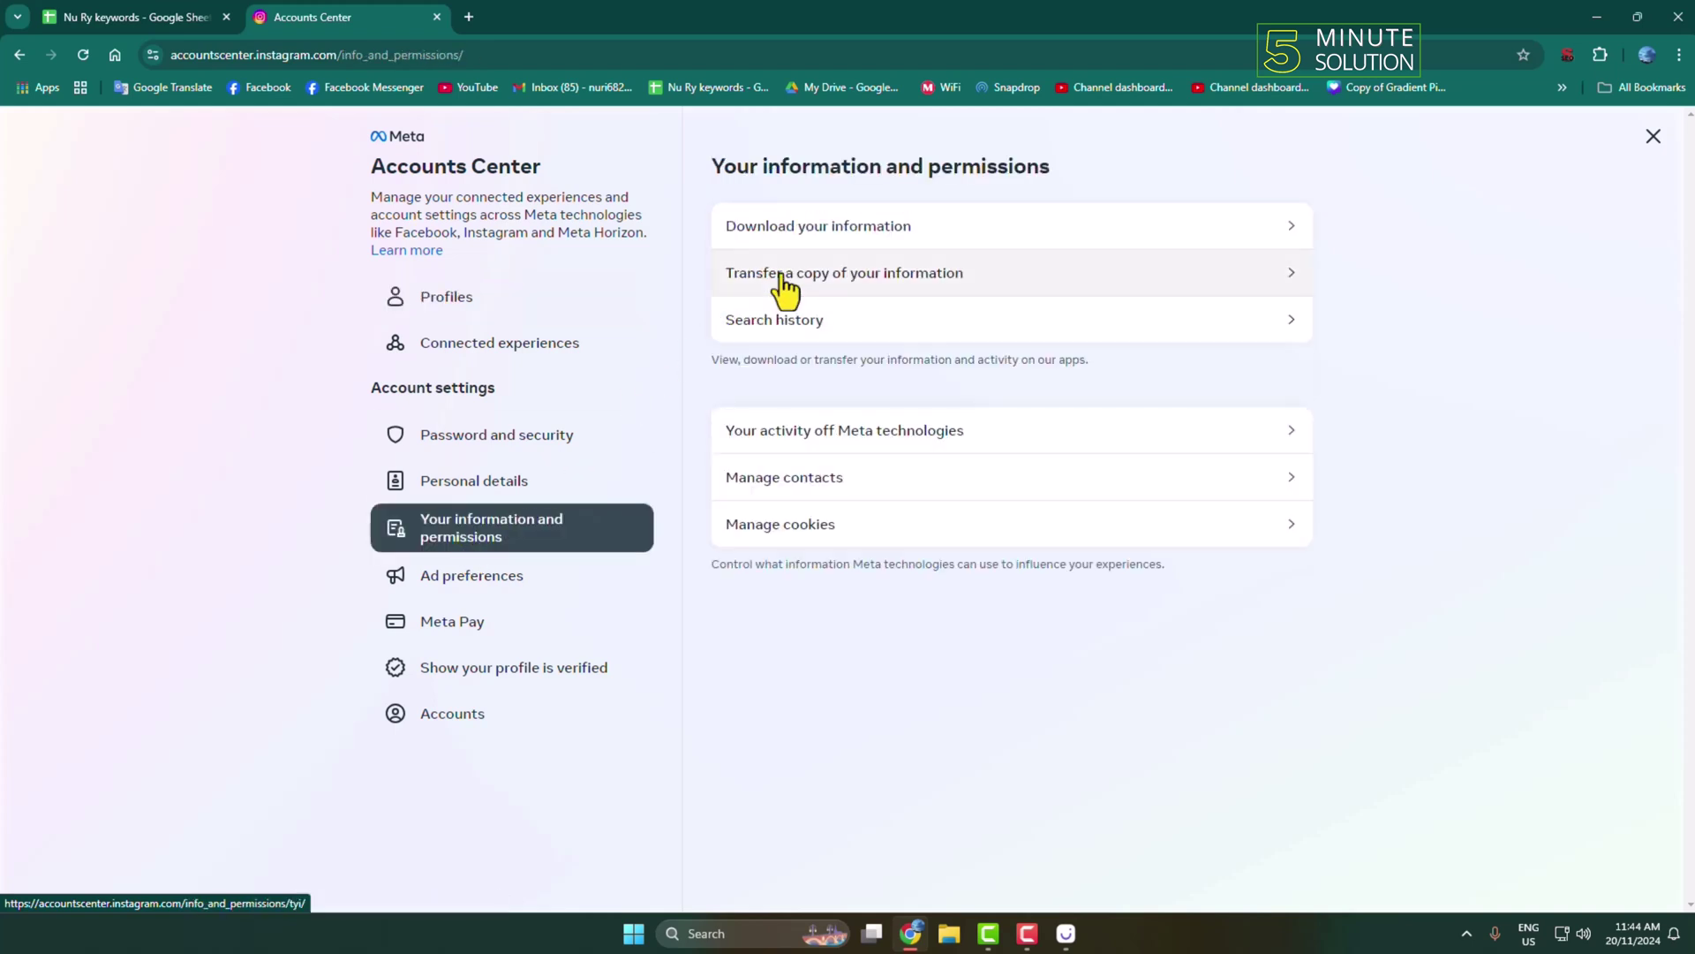
{"action": "left_click", "coordinate": [830, 240]}
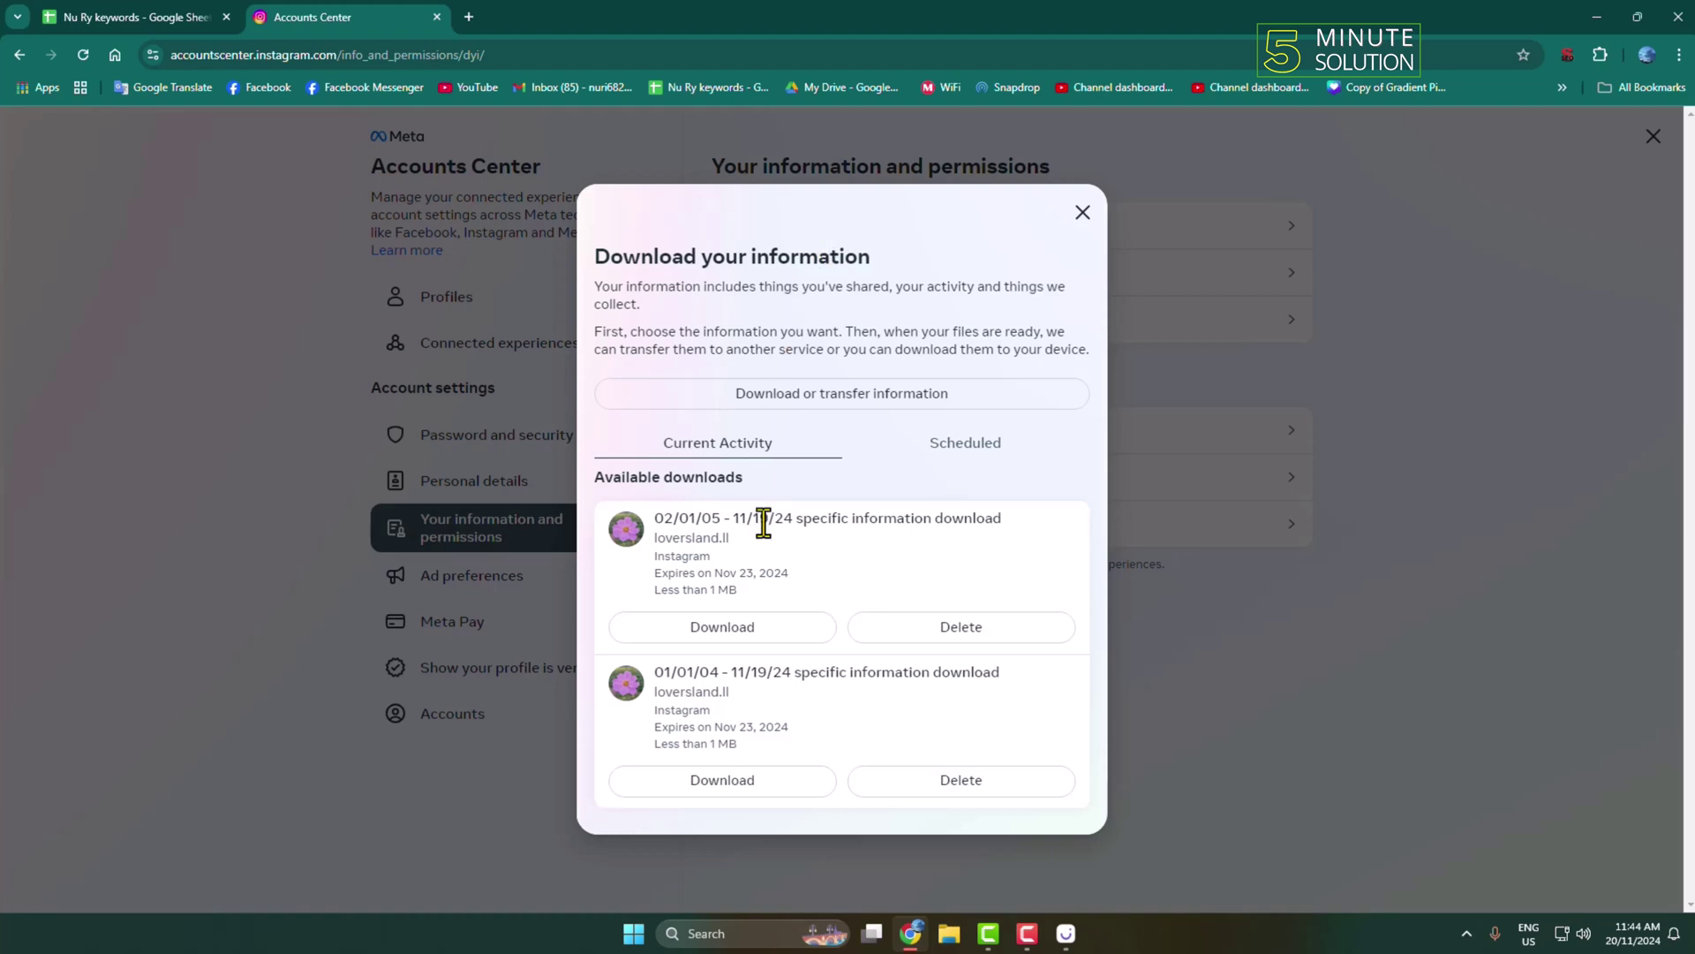
Request a new export for the first Instagram profile containing only Messages.
{"action": "left_click", "coordinate": [782, 402]}
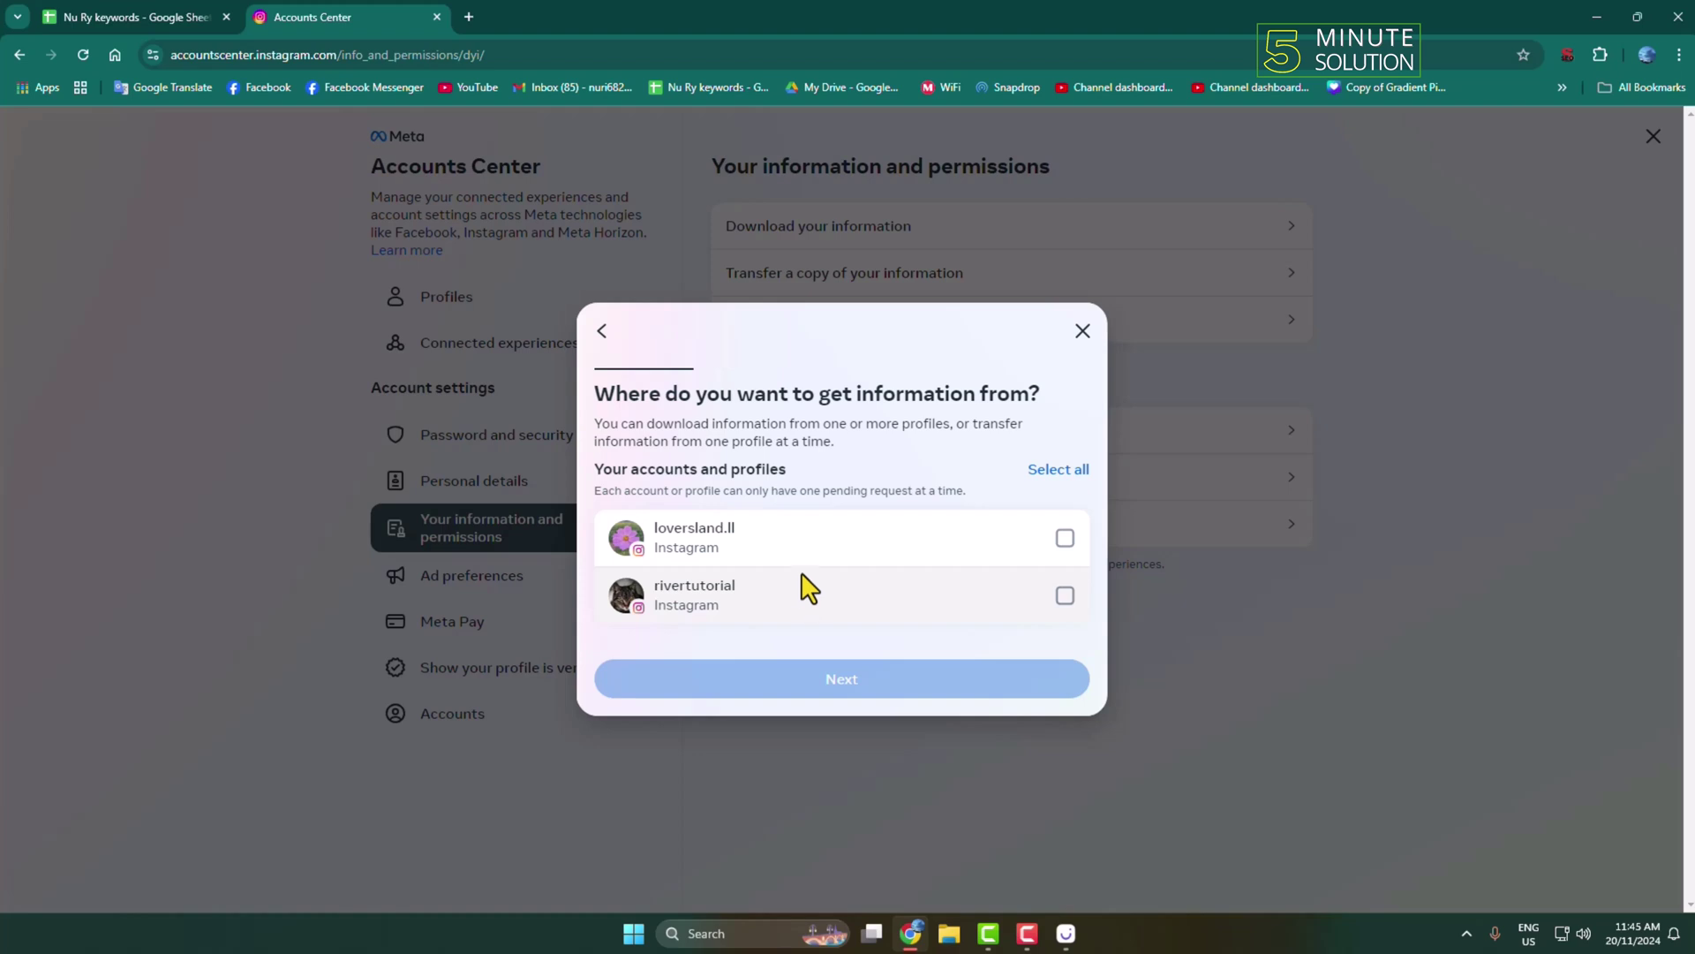
{"action": "left_click", "coordinate": [1065, 538]}
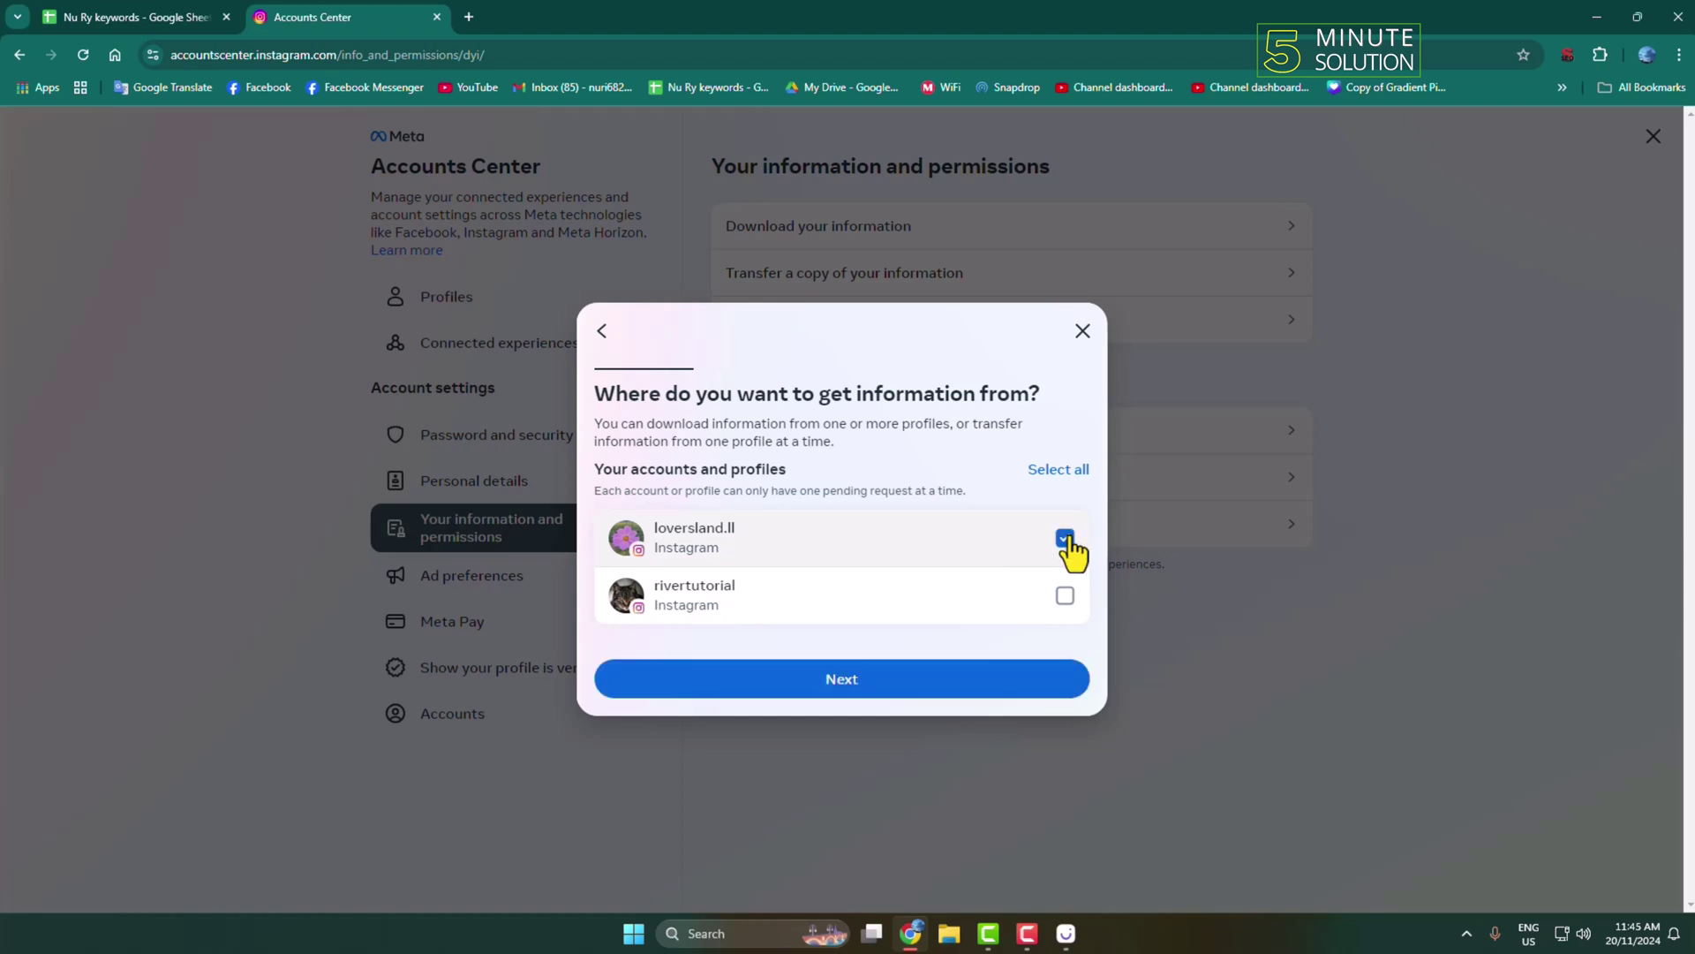
{"action": "left_click", "coordinate": [849, 690]}
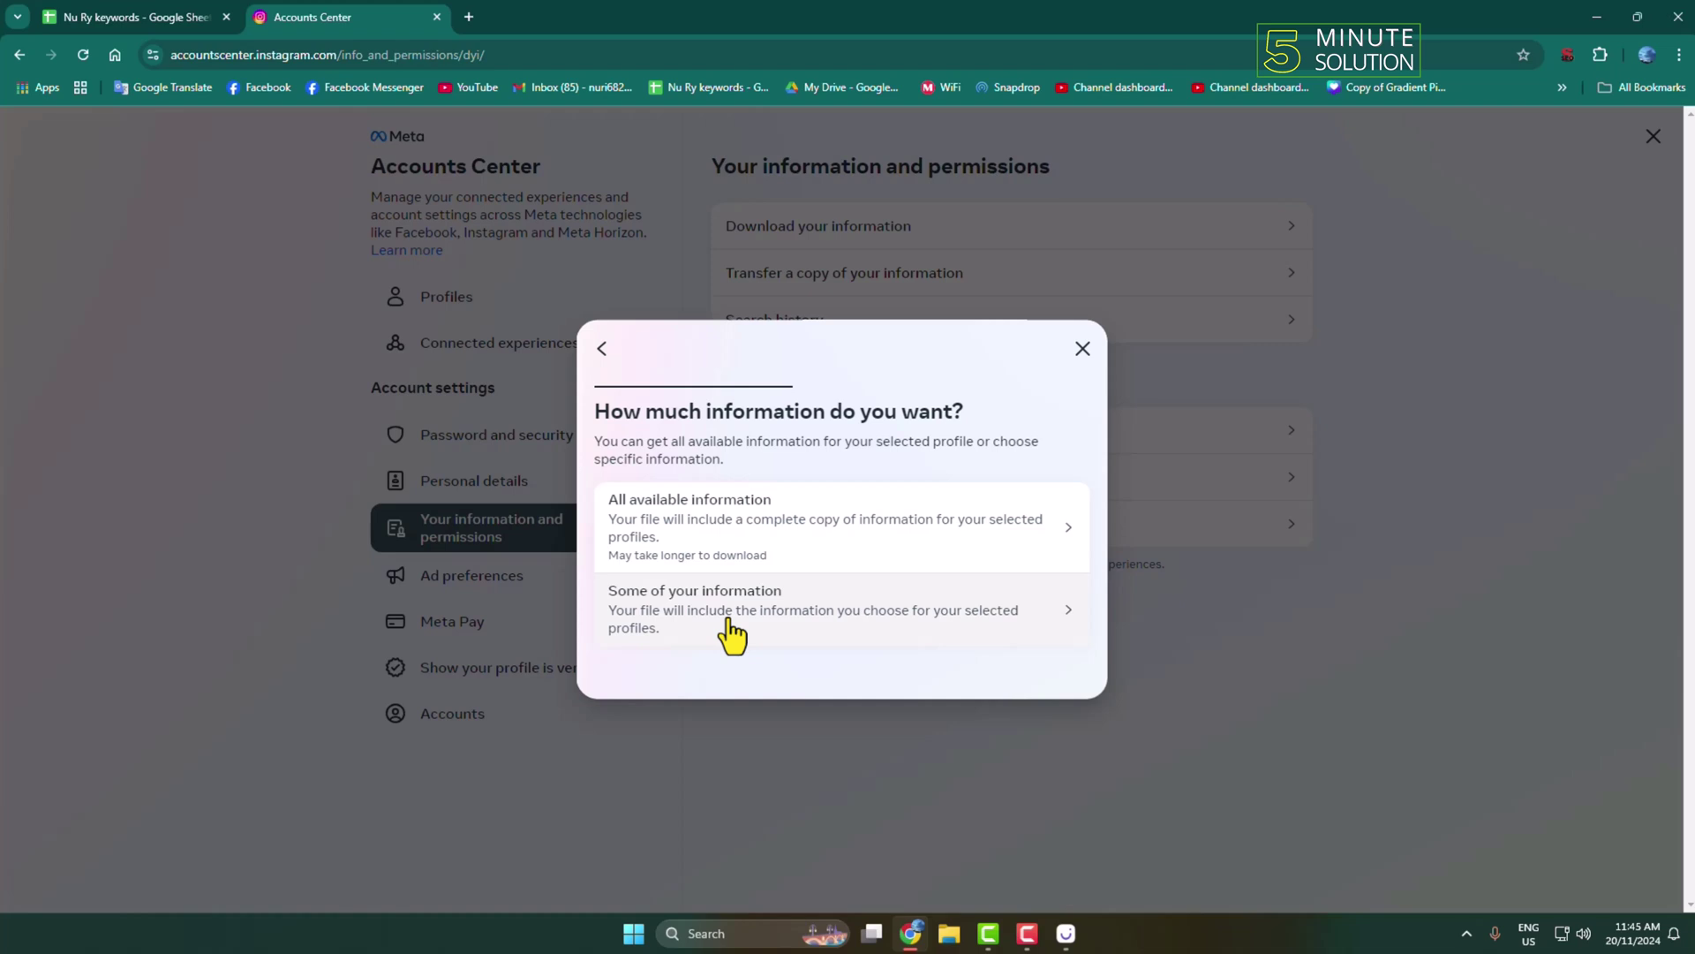
{"action": "left_click", "coordinate": [731, 628]}
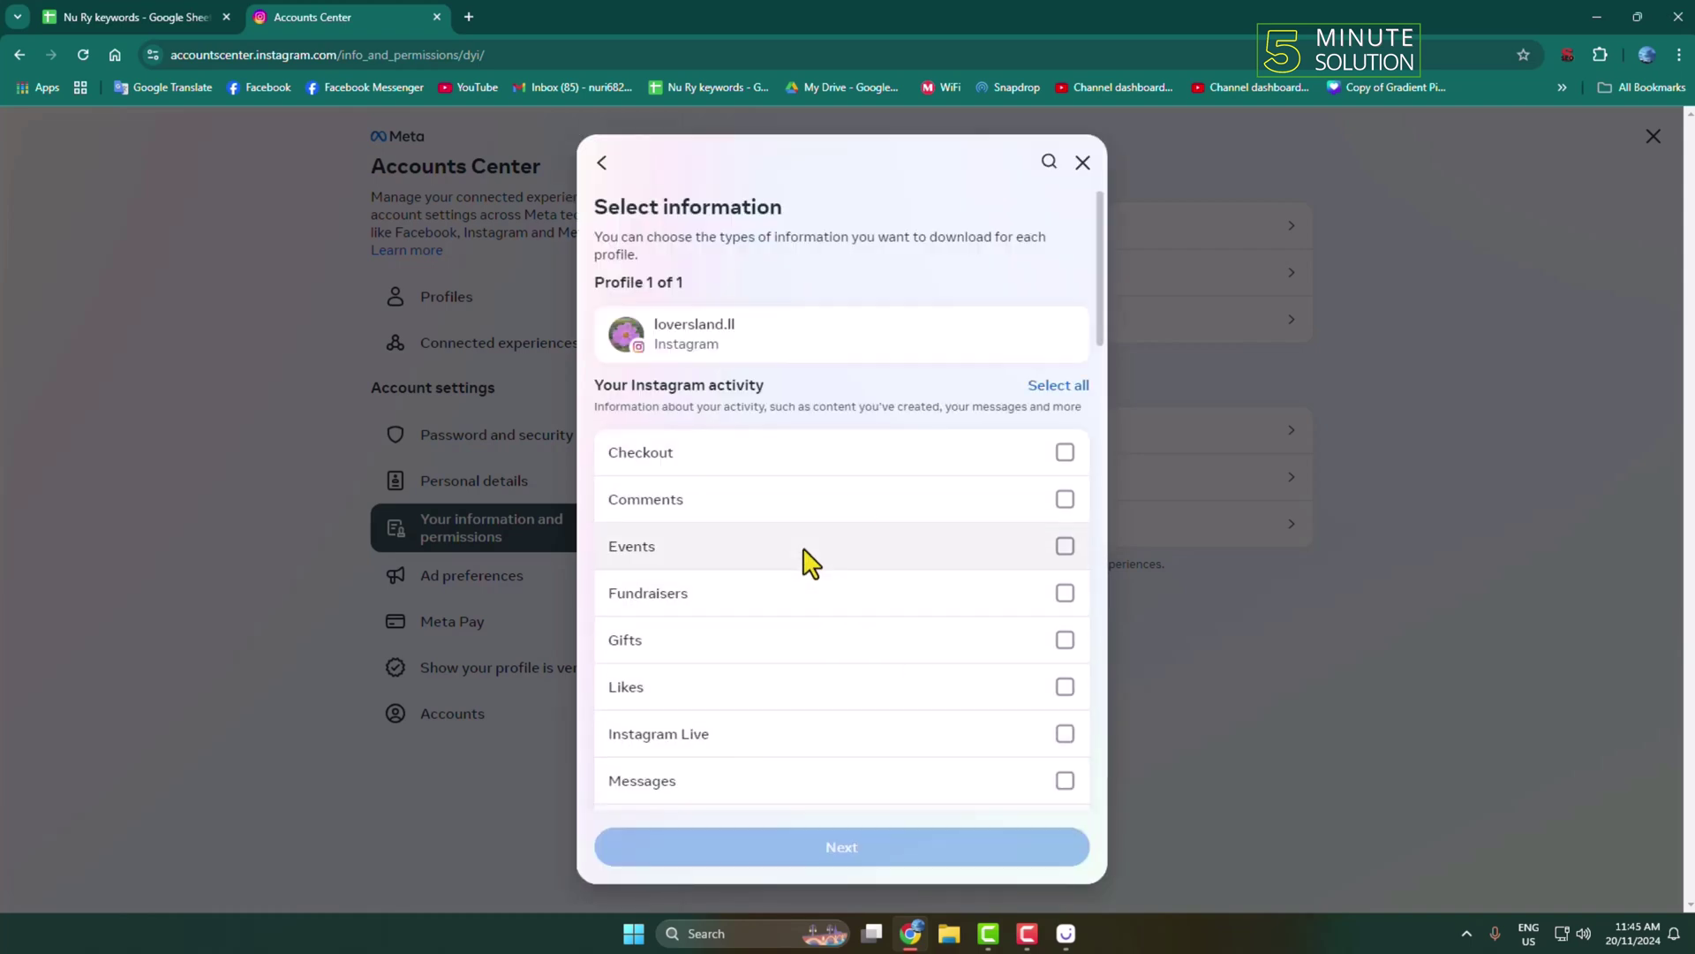
{"action": "scroll", "coordinate": [803, 560], "scroll_direction": "down", "scroll_amount": 3}
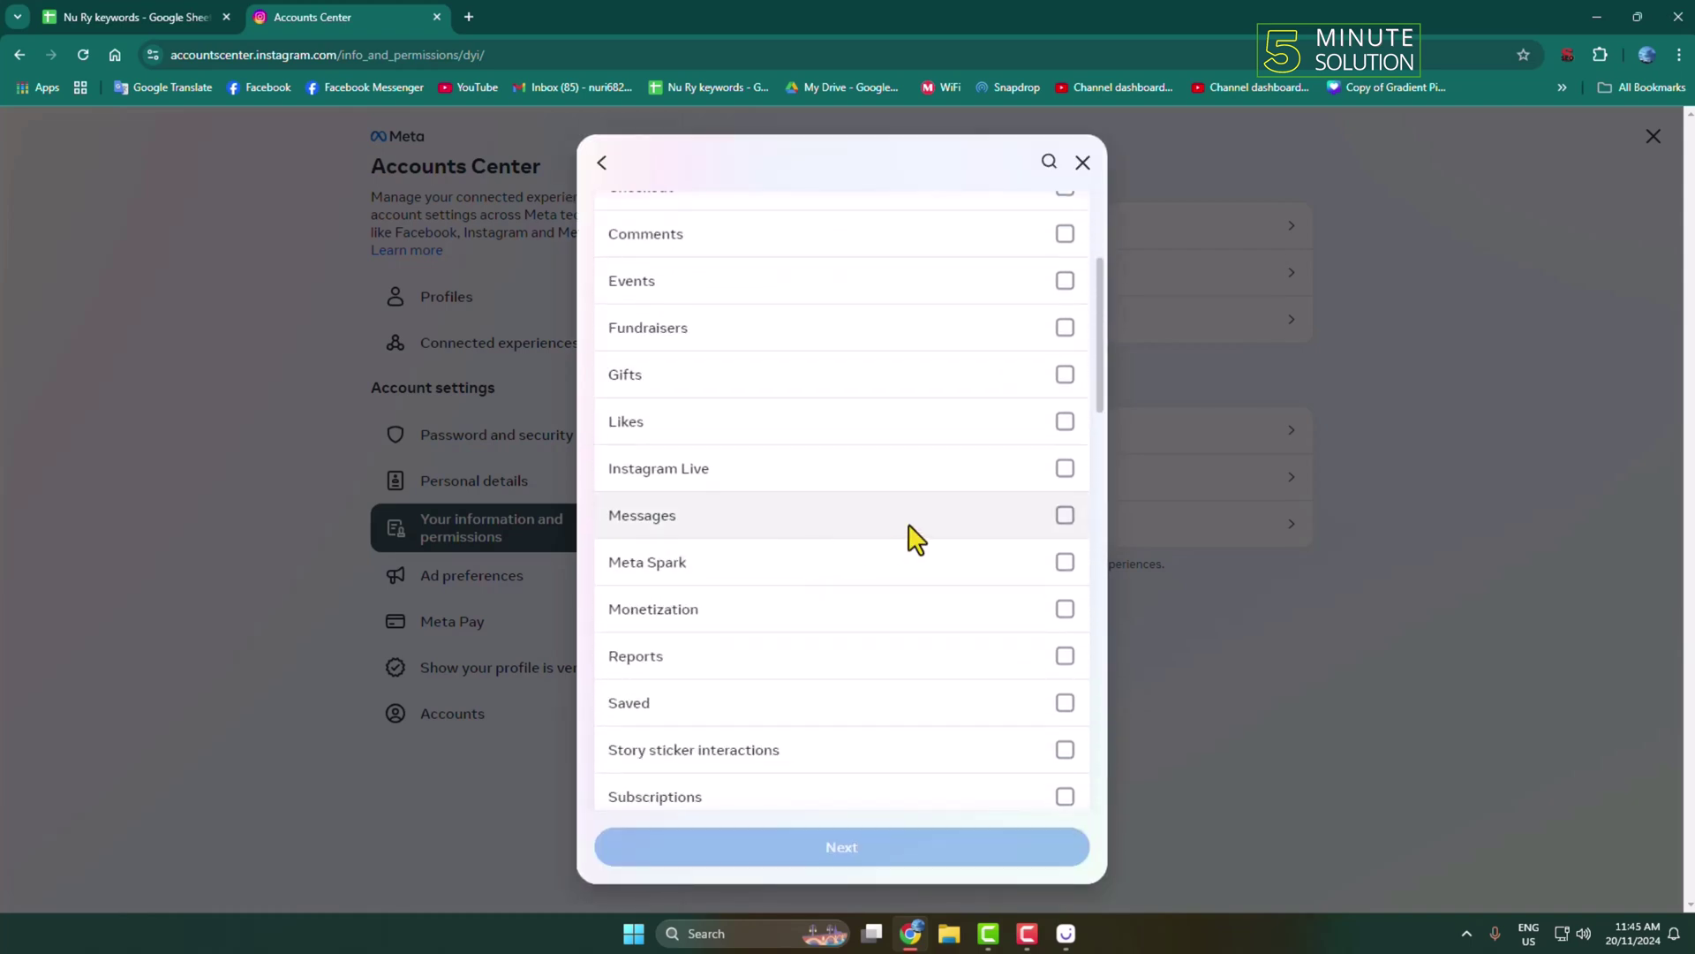
{"action": "left_click", "coordinate": [1064, 521]}
{"action": "left_click", "coordinate": [865, 864]}
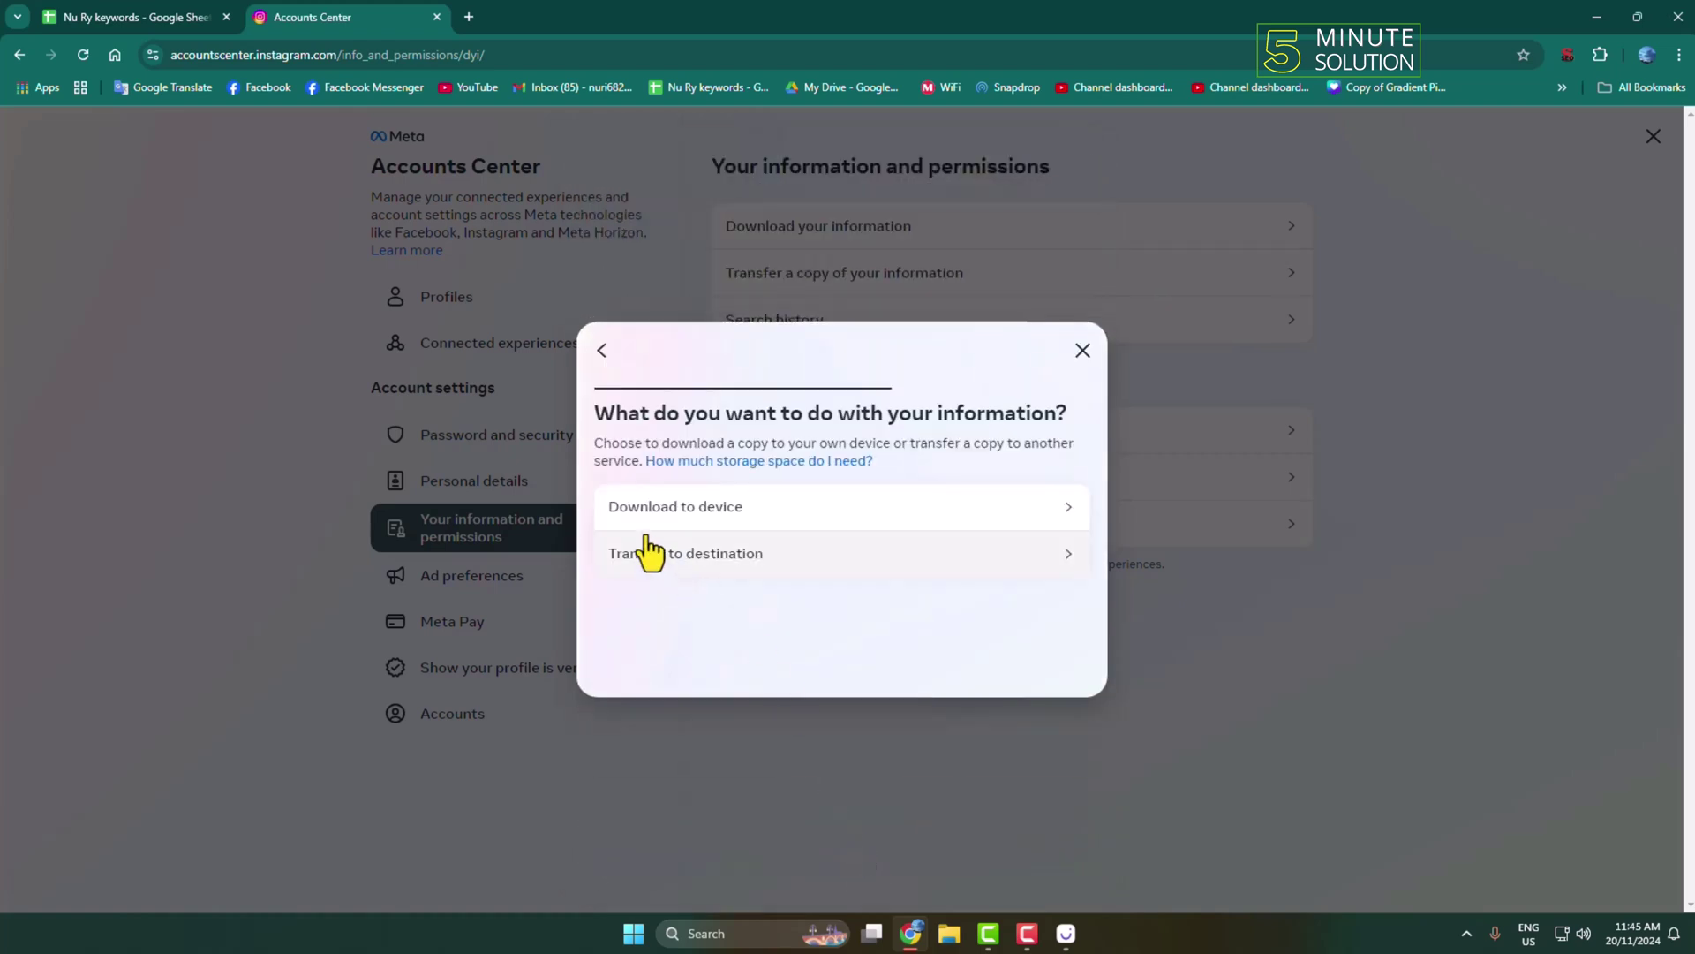
Choose Download to device and set the date range to Last month.
{"action": "left_click", "coordinate": [786, 512]}
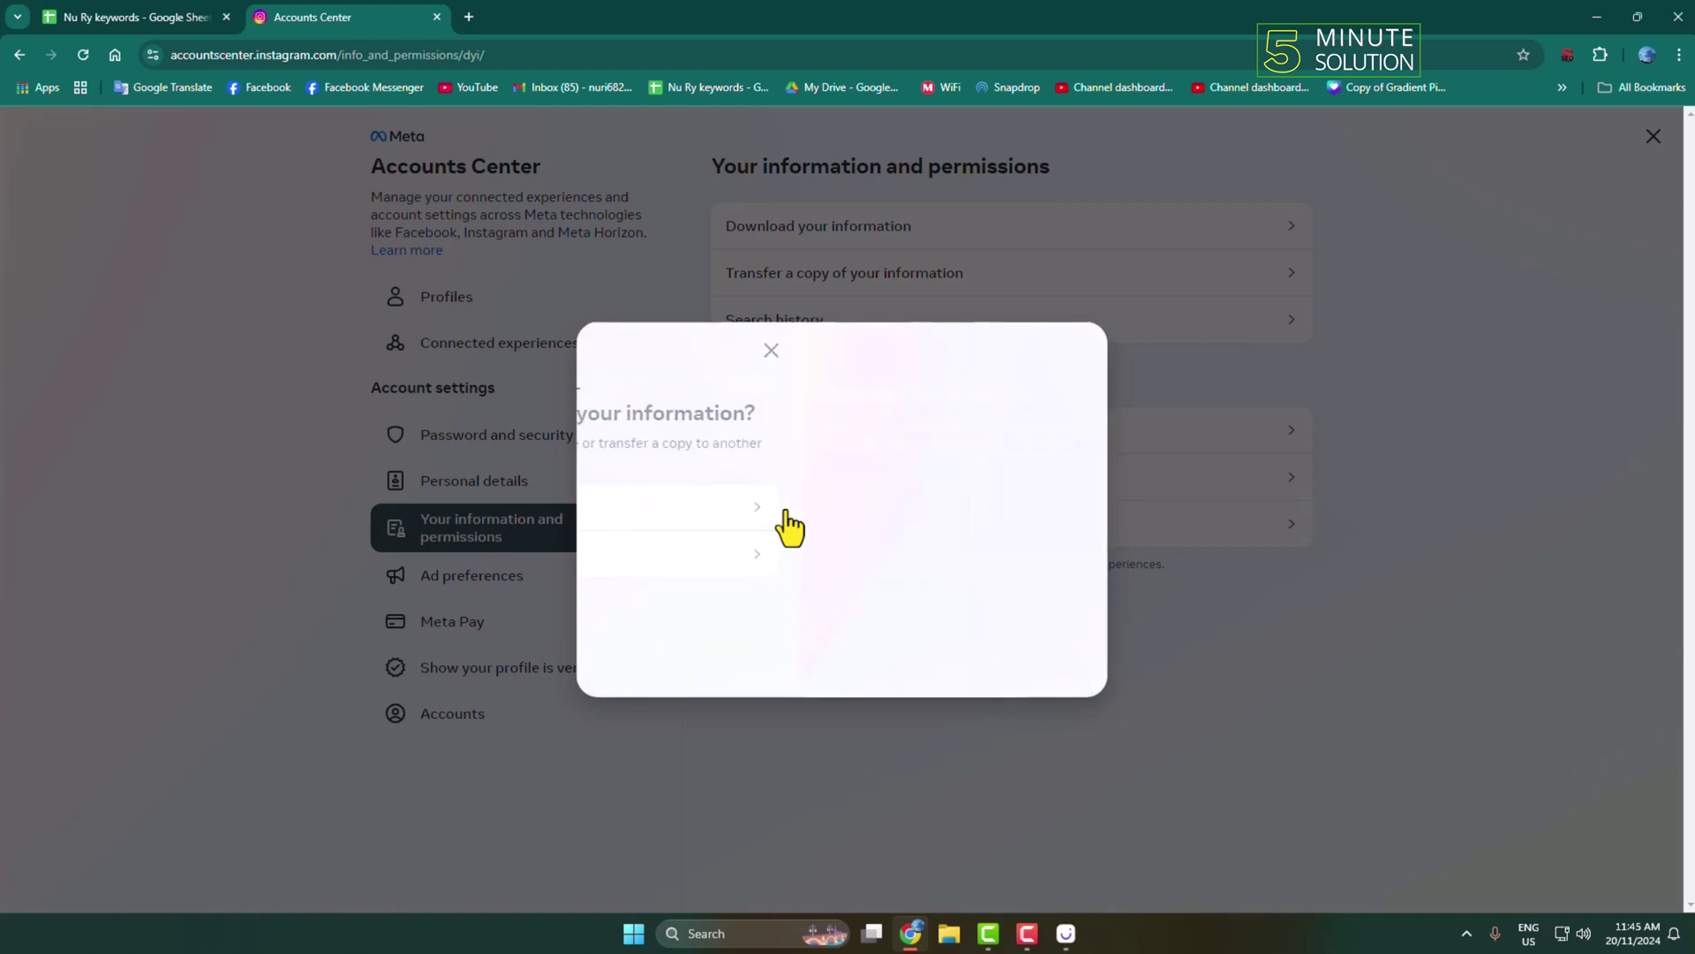
{"action": "left_click", "coordinate": [648, 499]}
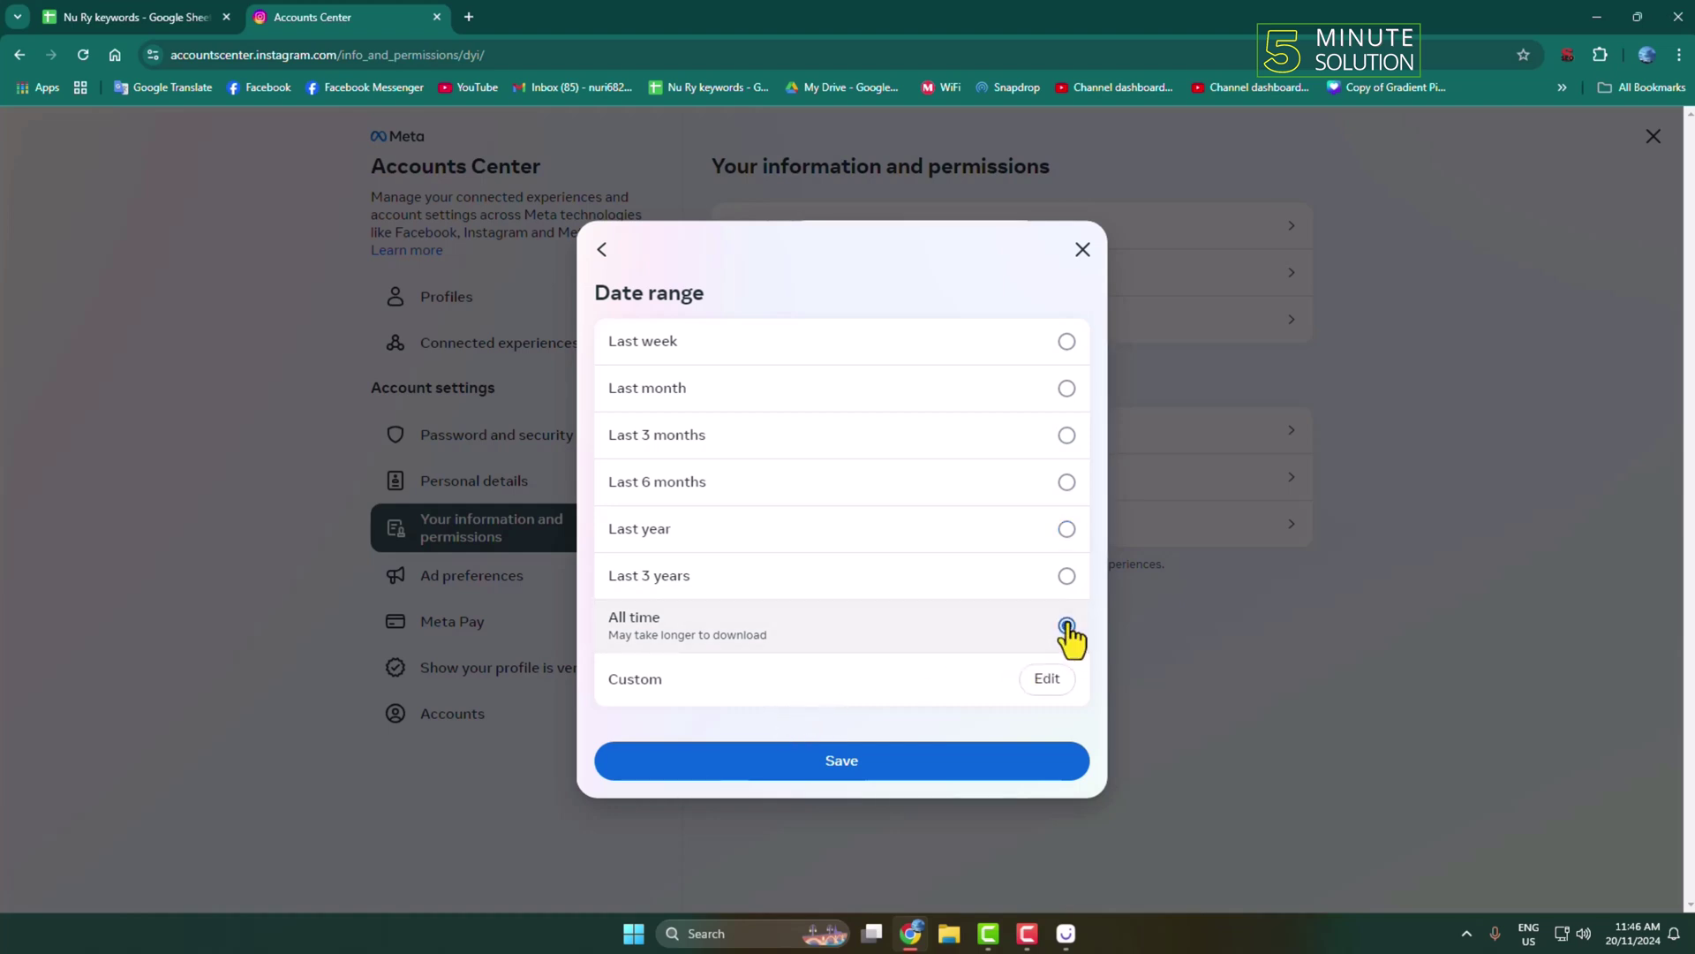
{"action": "left_click", "coordinate": [1067, 389]}
{"action": "left_click", "coordinate": [839, 765]}
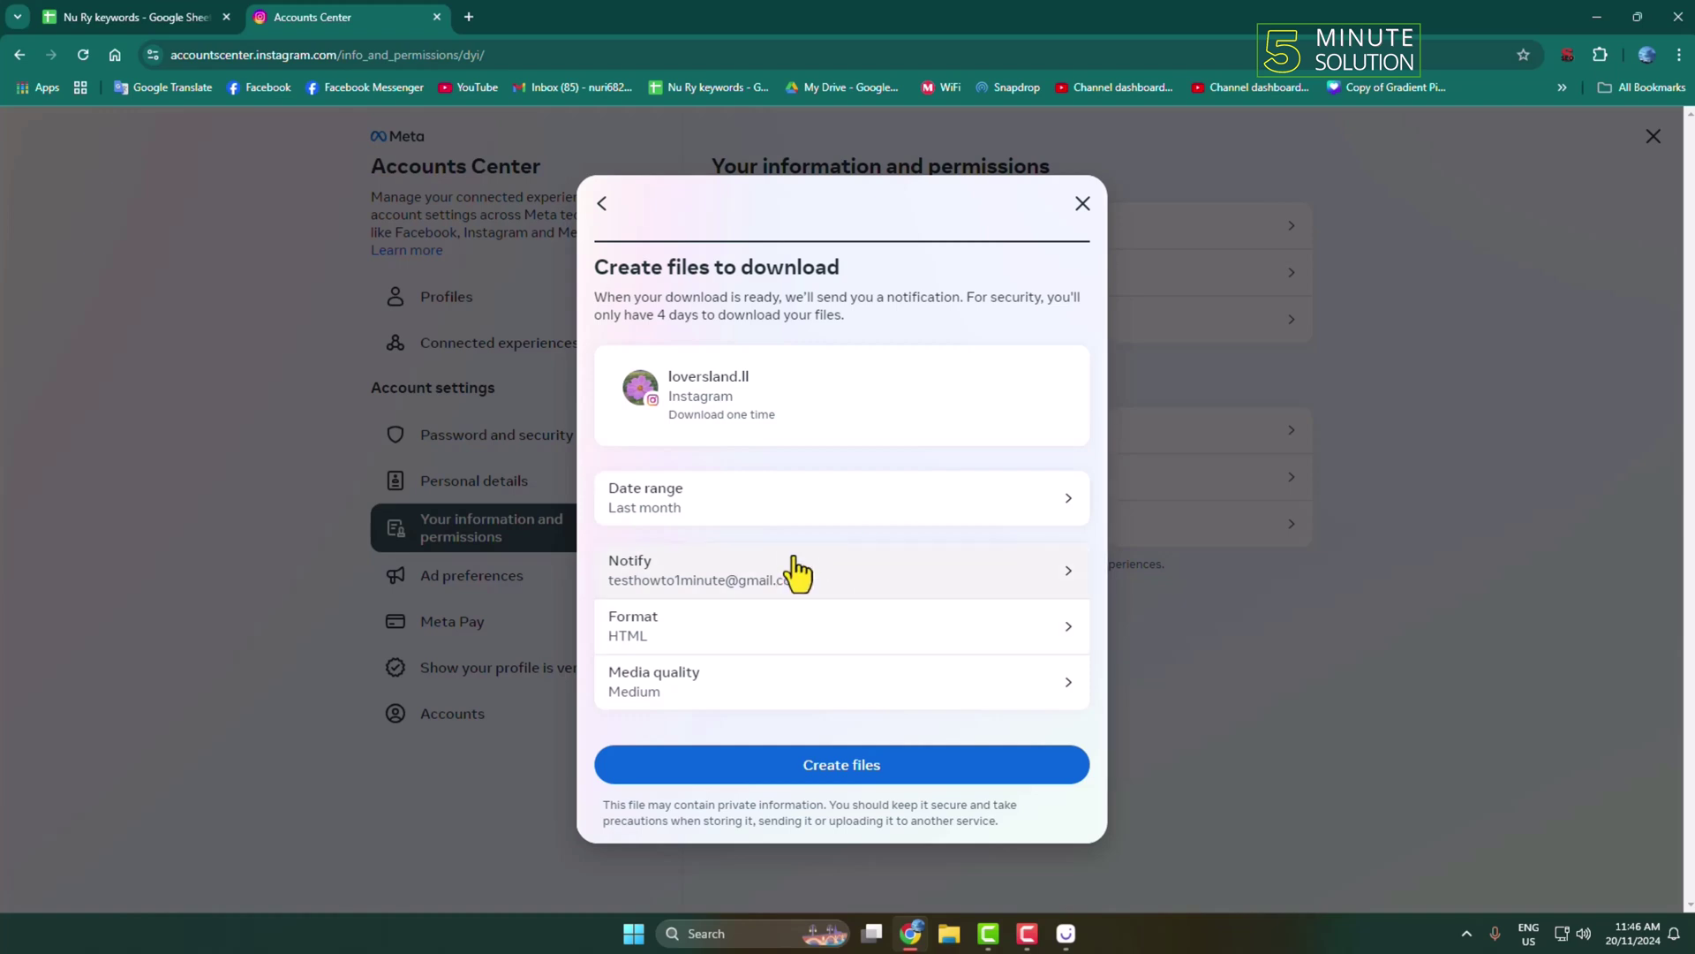
Review the Notify, HTML format and Medium quality settings, then create the export files.
{"action": "left_click", "coordinate": [848, 567]}
{"action": "left_click", "coordinate": [602, 350]}
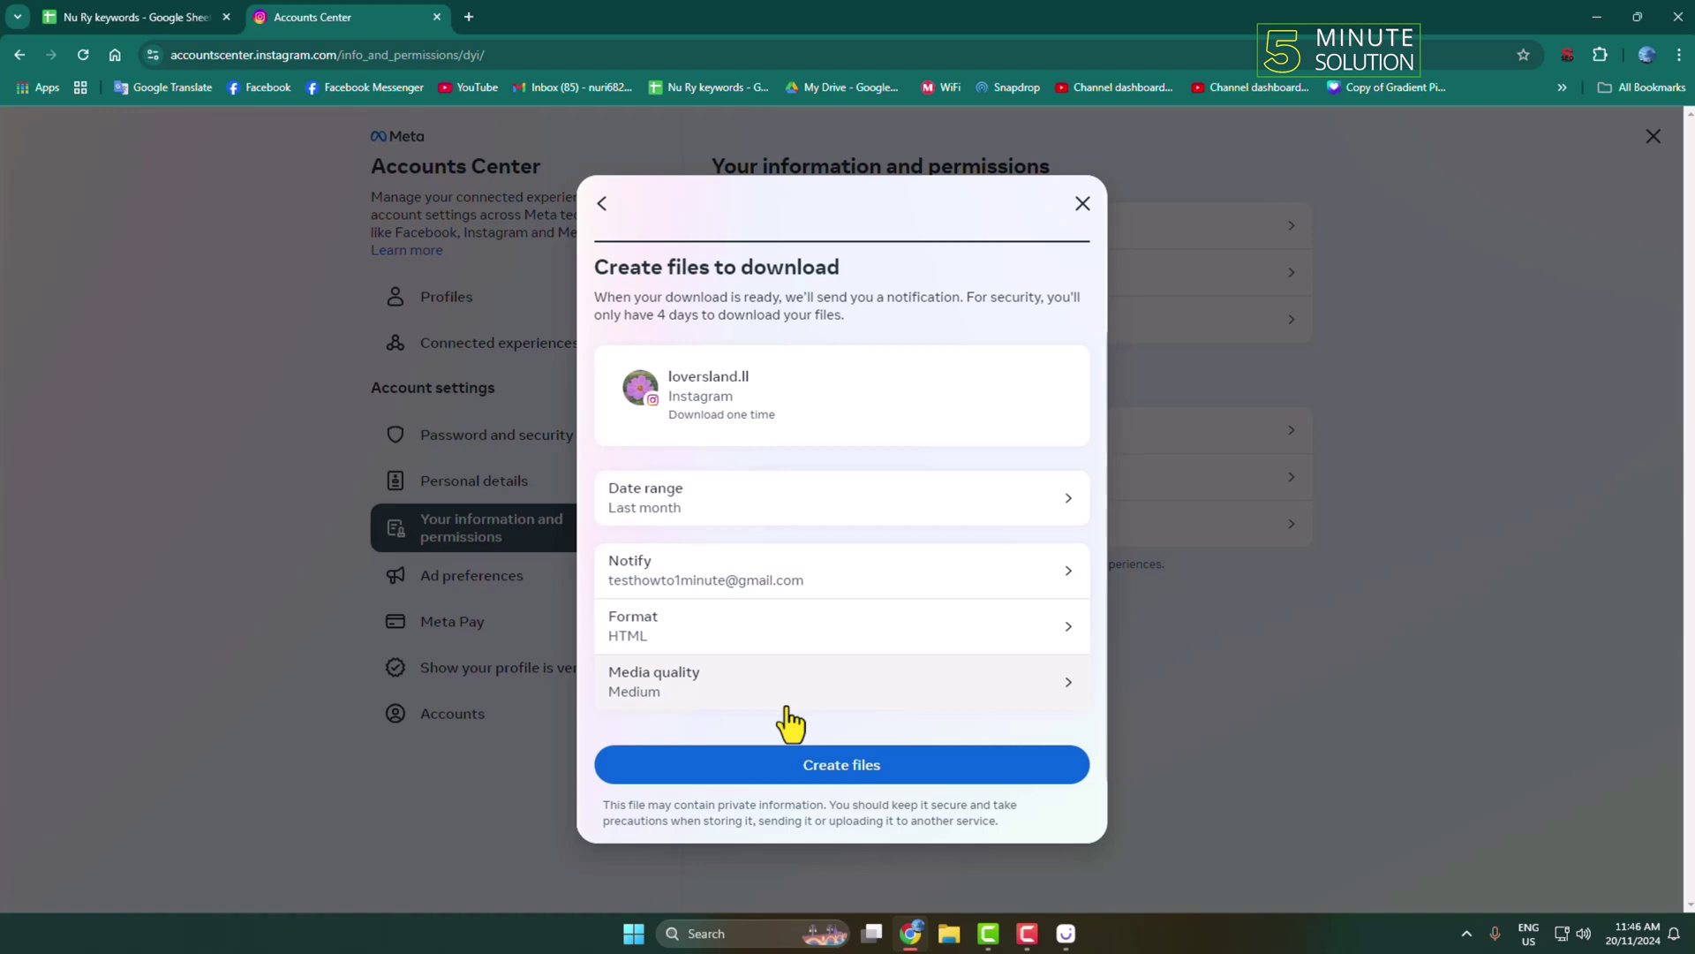
{"action": "left_click", "coordinate": [700, 644]}
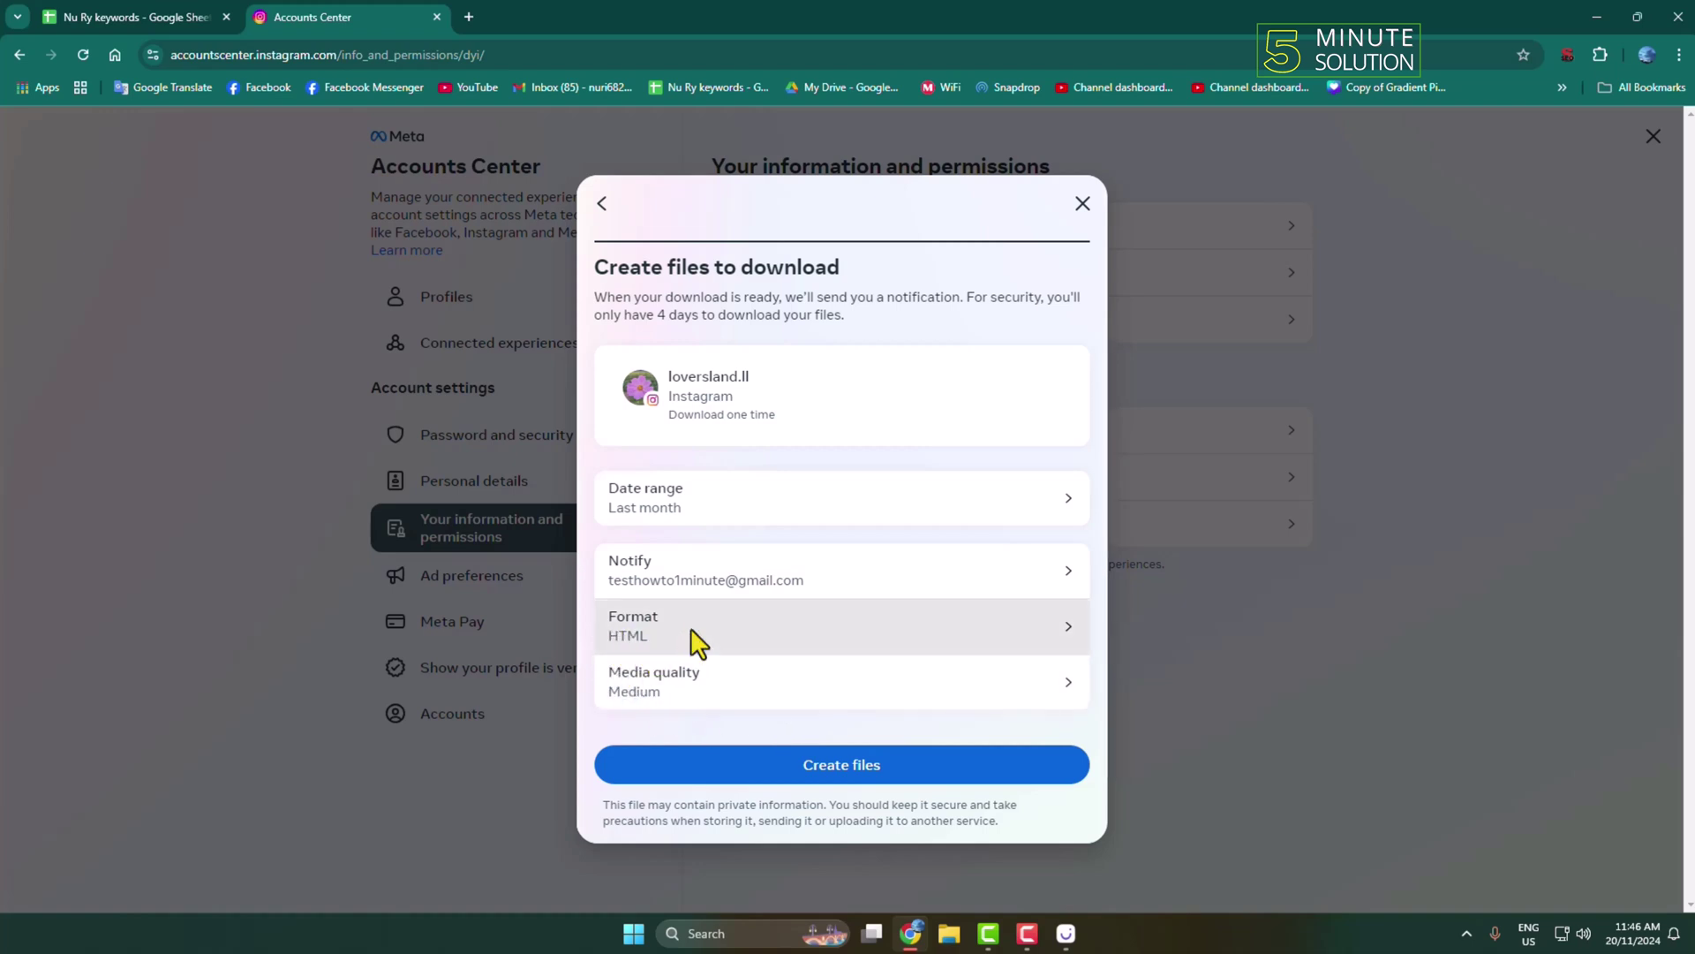
{"action": "left_click", "coordinate": [602, 351]}
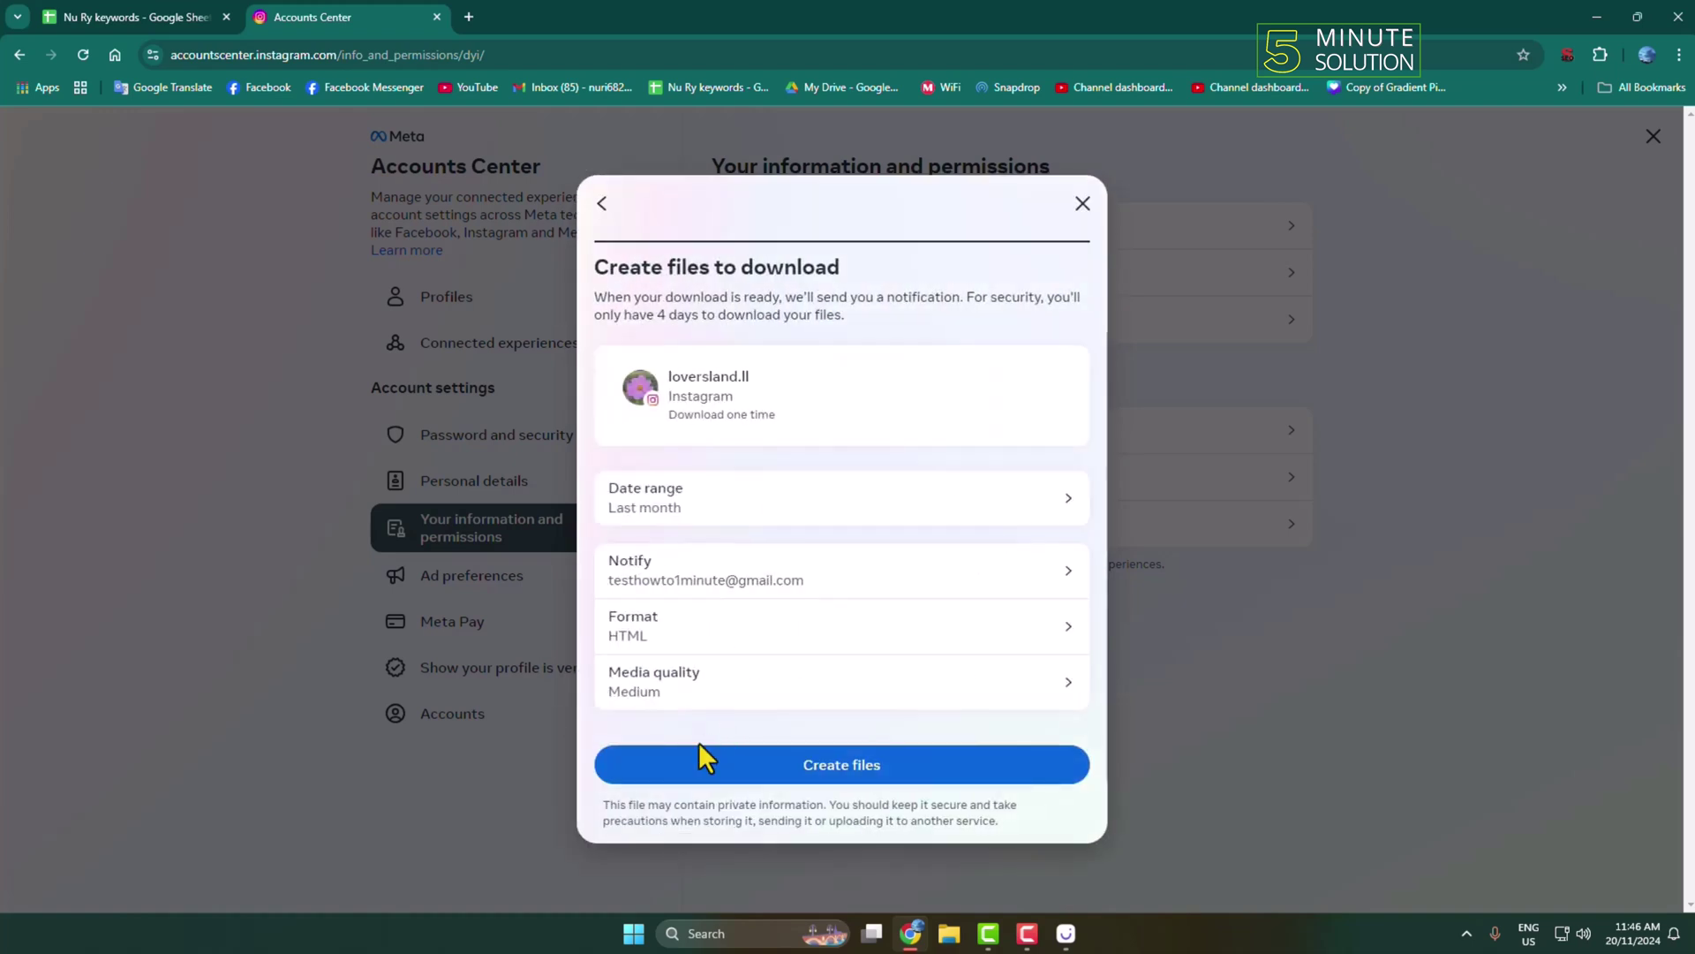
{"action": "left_click", "coordinate": [662, 687]}
{"action": "left_click", "coordinate": [604, 350]}
{"action": "left_click", "coordinate": [799, 770]}
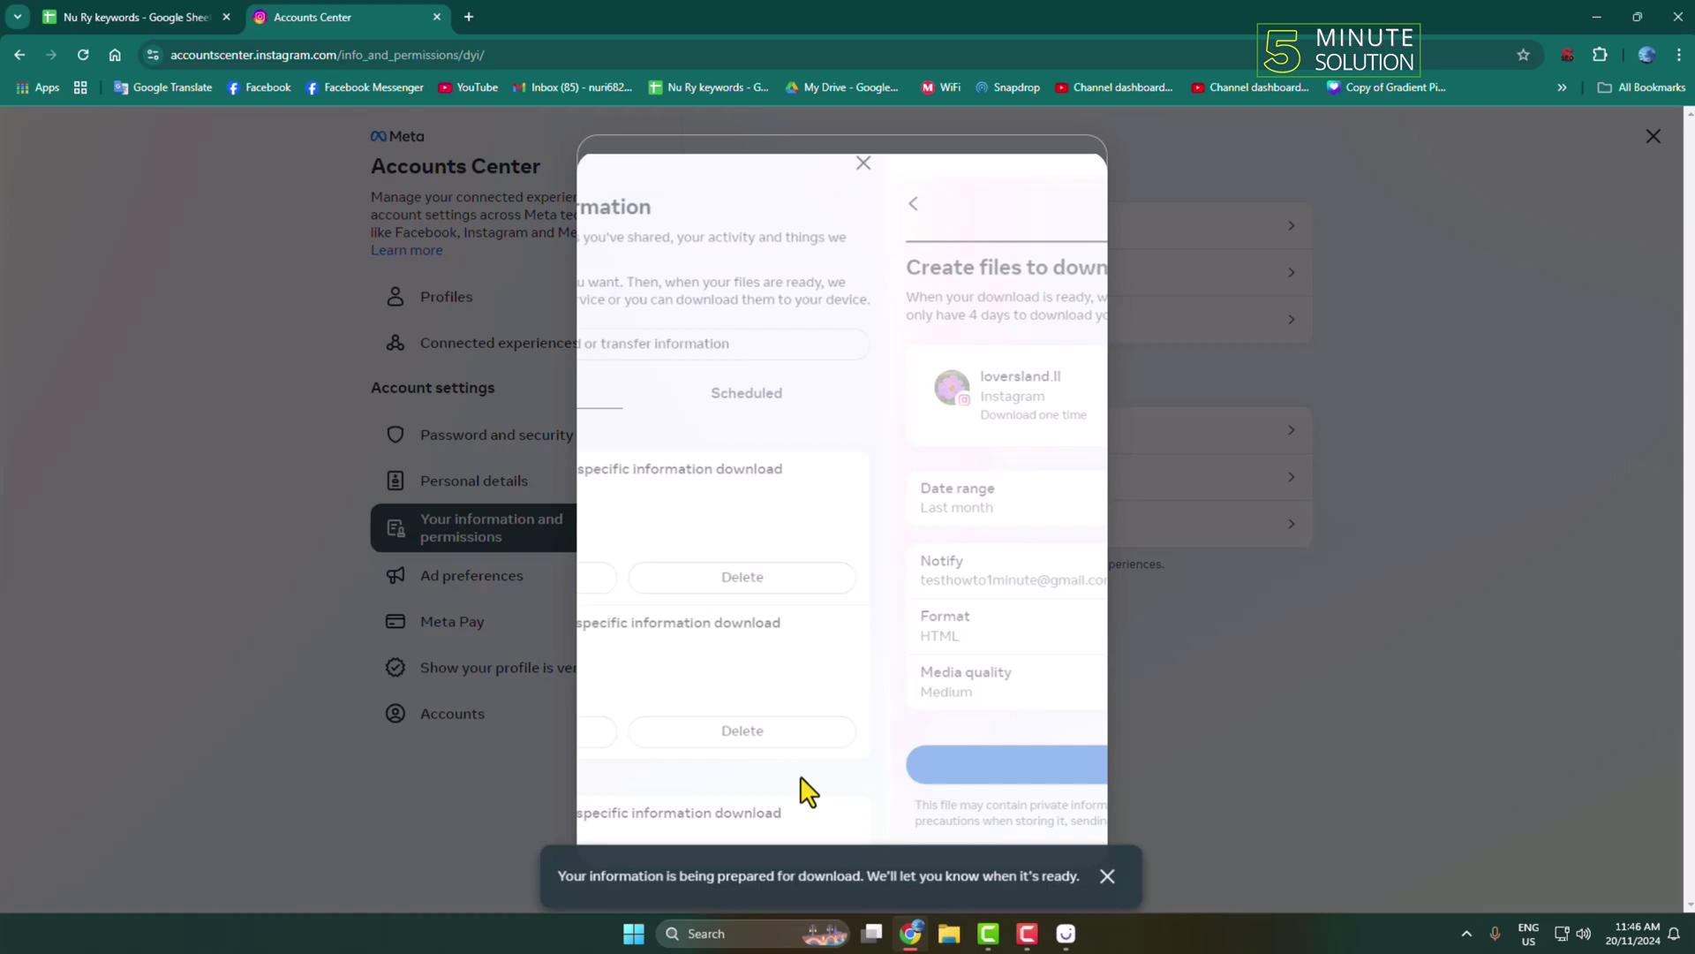
{"action": "scroll", "coordinate": [808, 788], "scroll_direction": "down", "scroll_amount": 1}
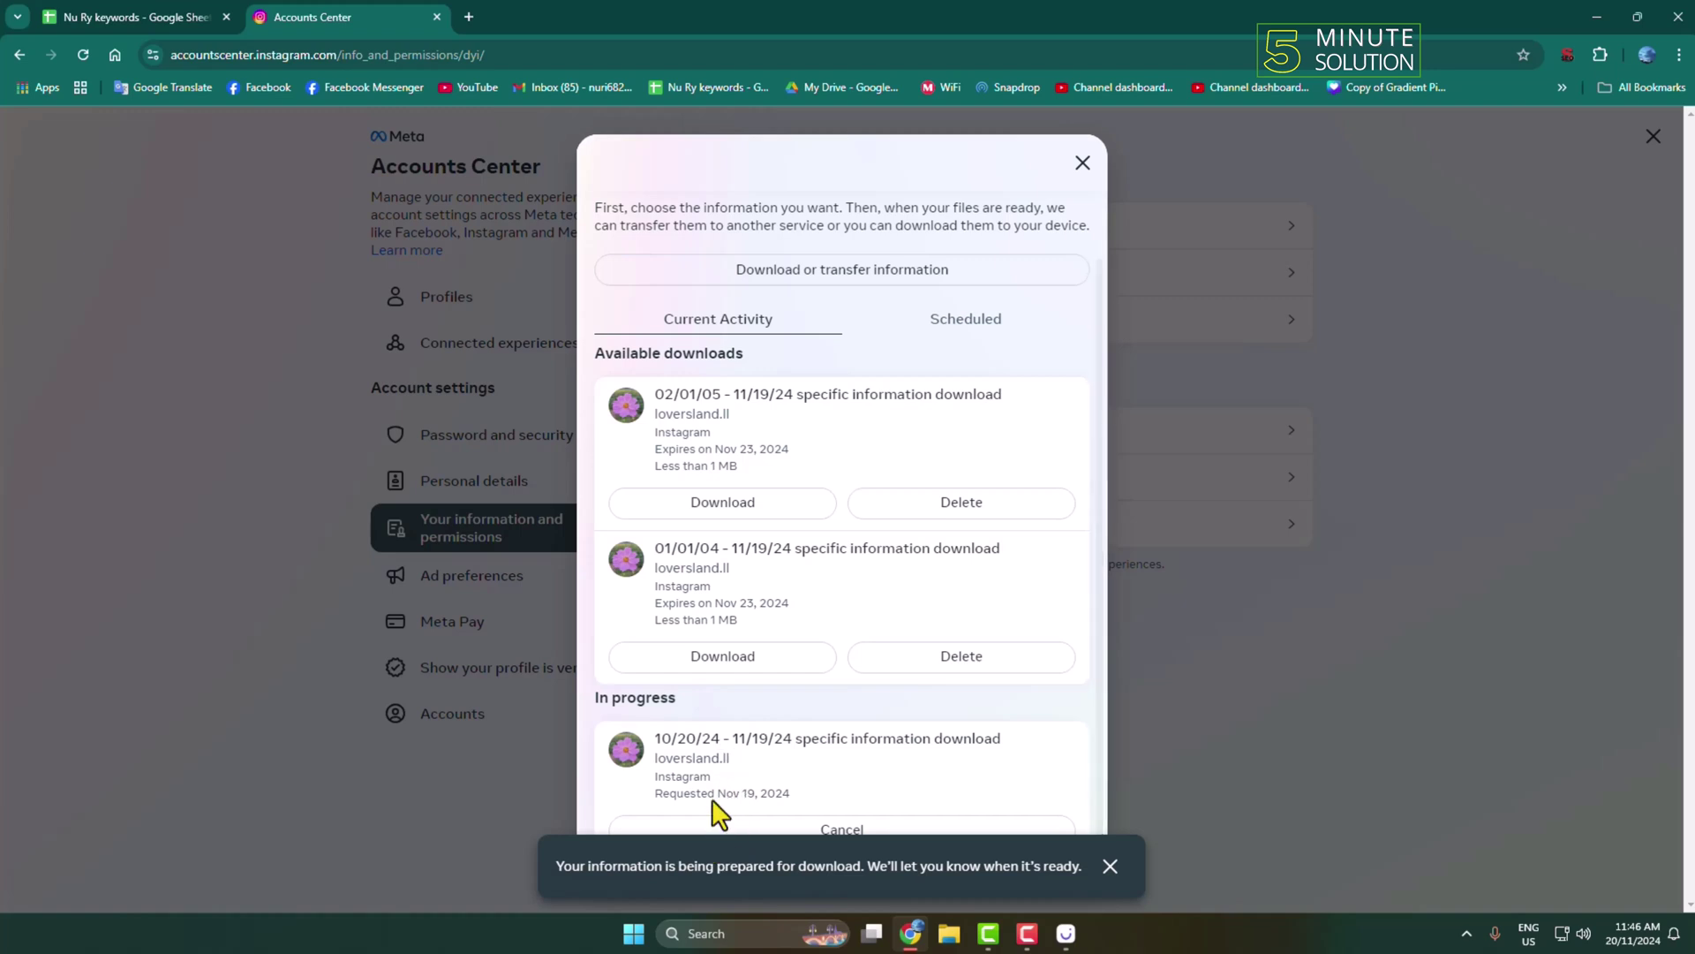
Download the 01/01/04 – 11/19/24 export after re-entering the saved account password.
{"action": "scroll", "coordinate": [753, 750], "scroll_direction": "up", "scroll_amount": 1}
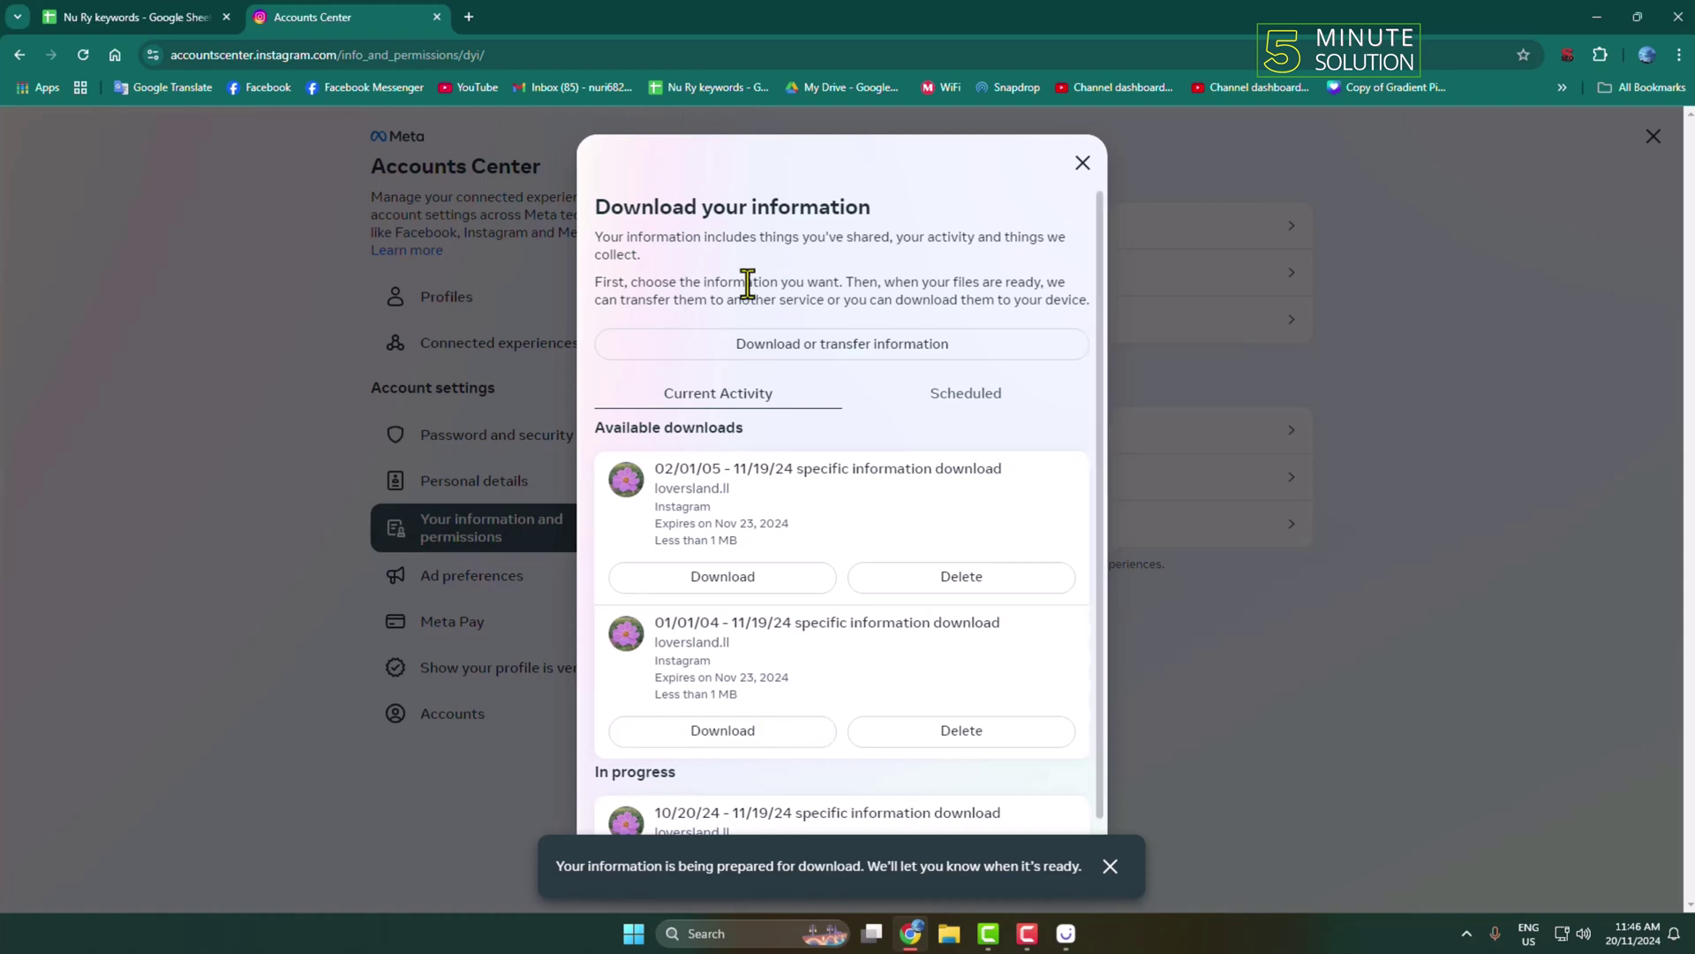
{"action": "left_click", "coordinate": [723, 736]}
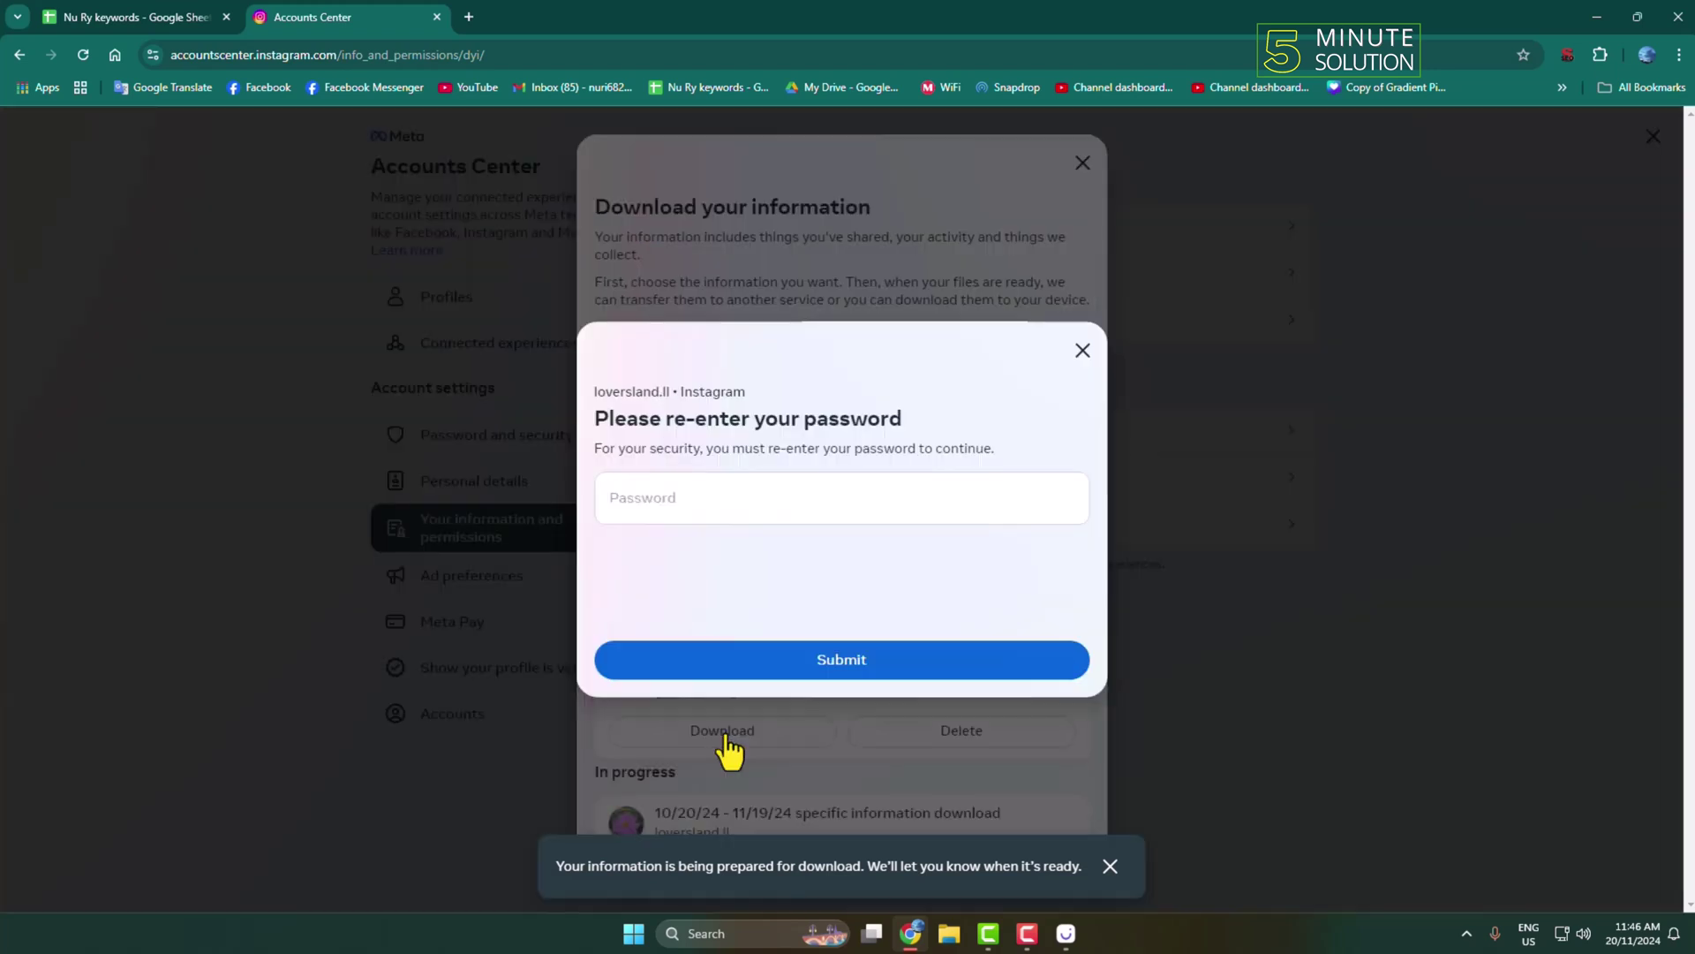
{"action": "left_click", "coordinate": [704, 494]}
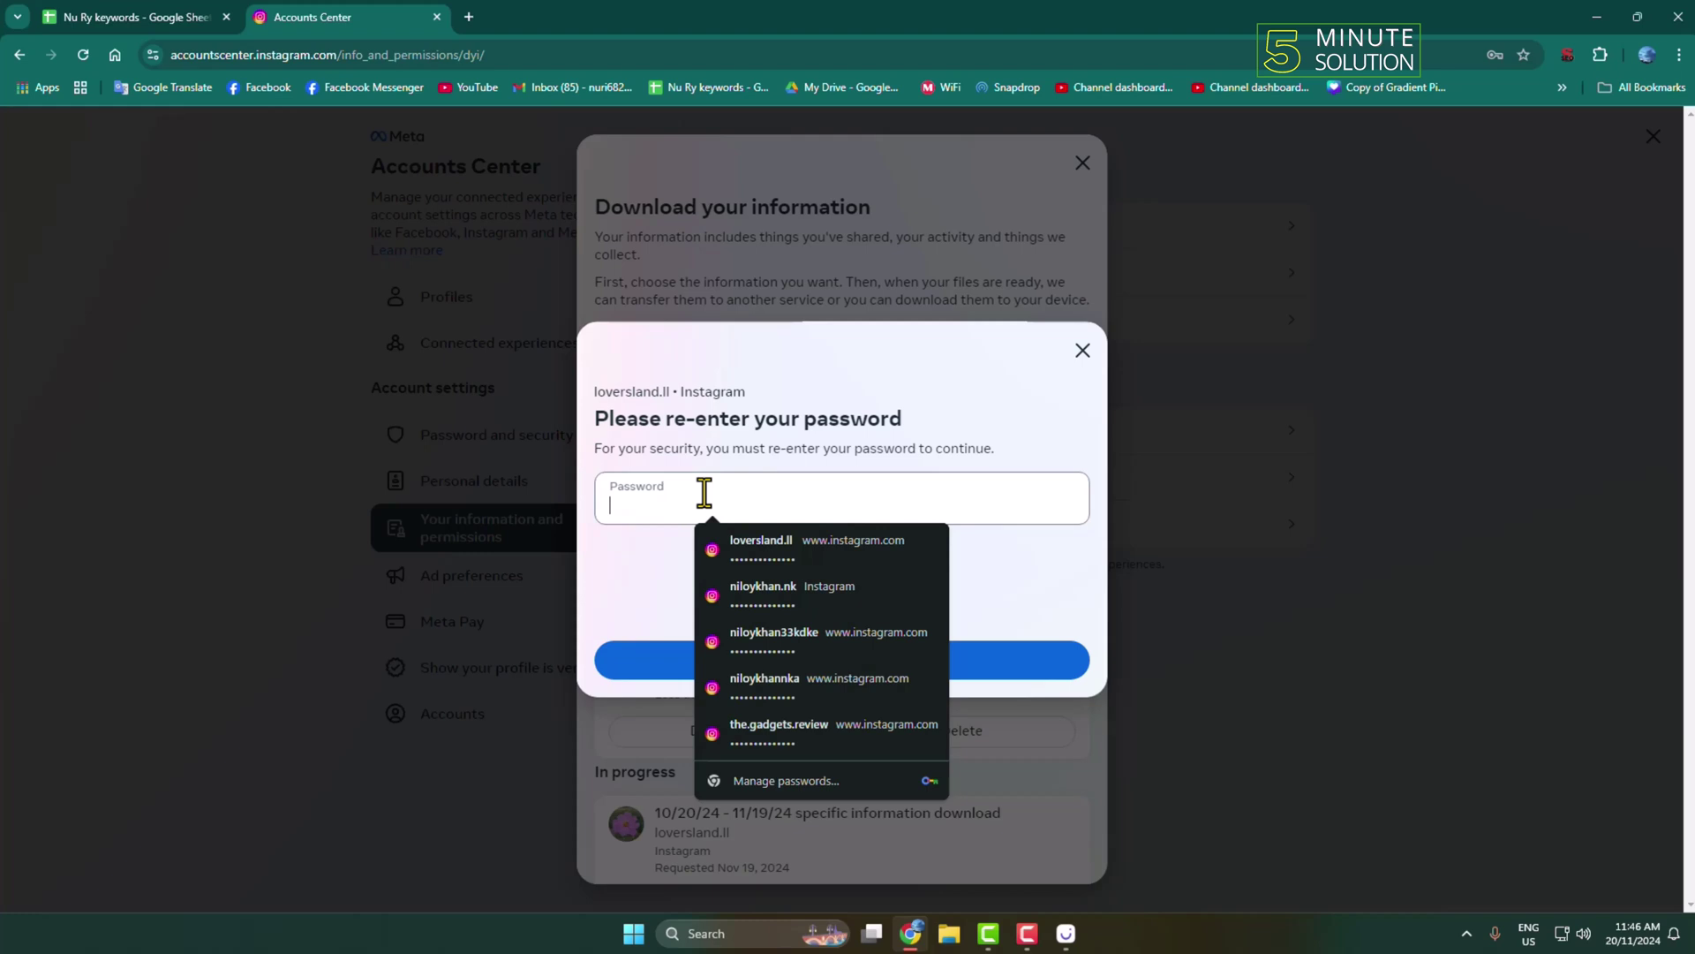
{"action": "left_click", "coordinate": [791, 548]}
{"action": "left_click", "coordinate": [835, 659]}
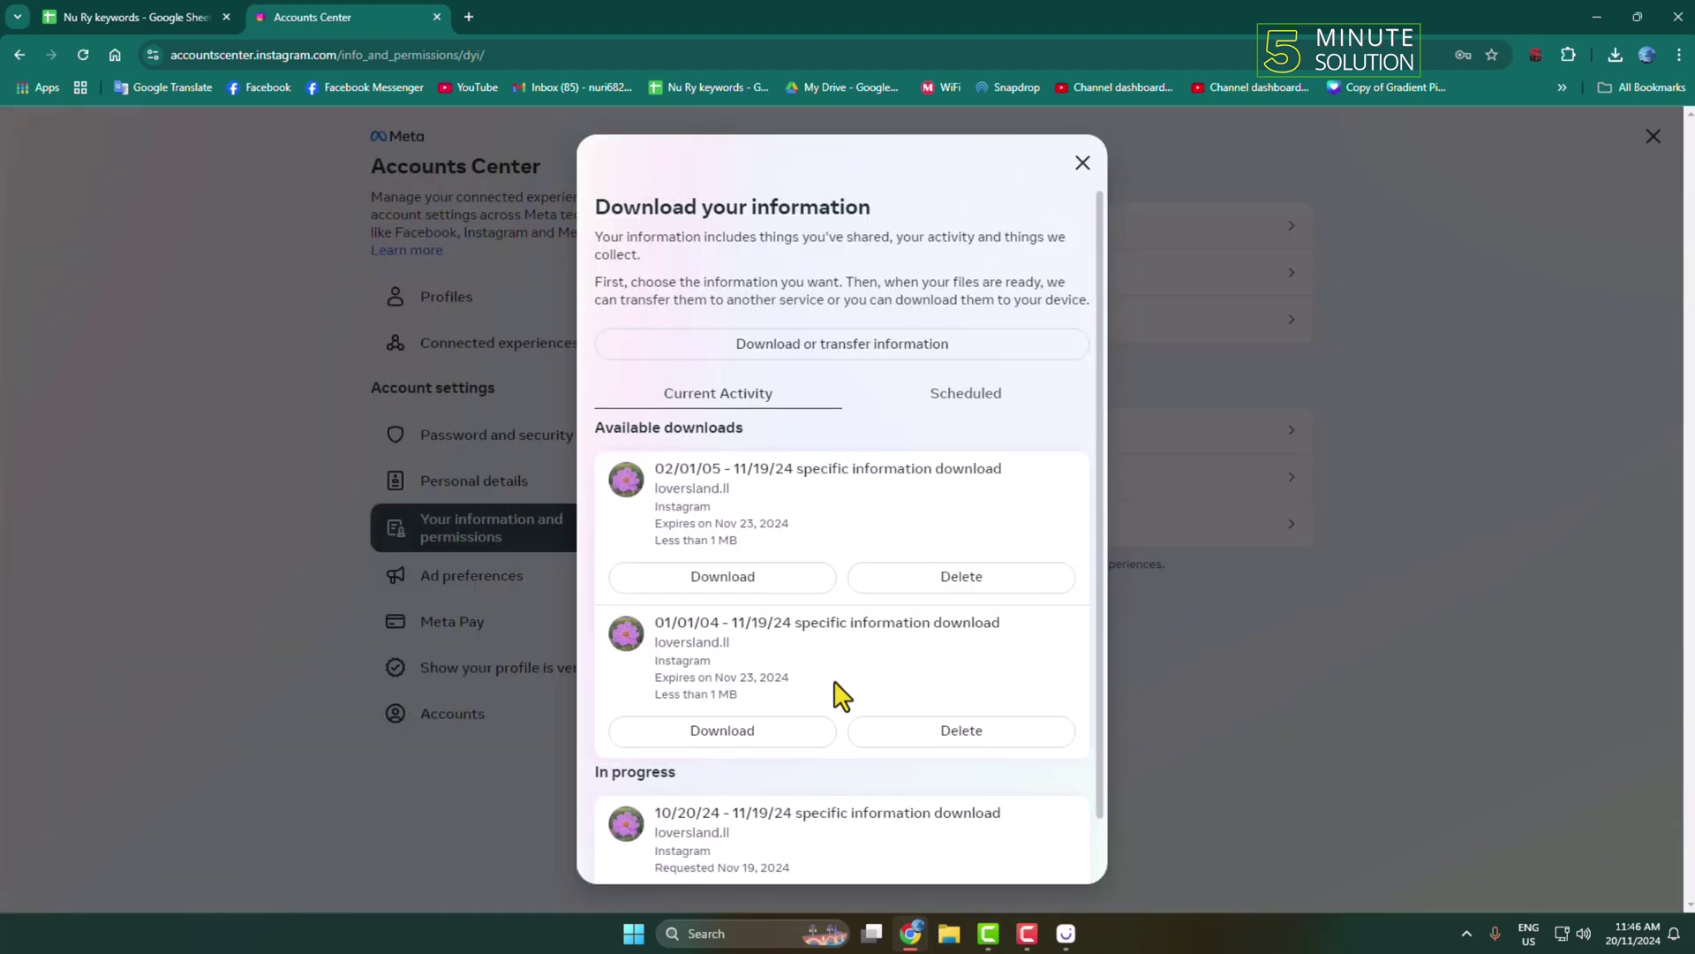
Confirm the zip in Chrome's recent downloads and close the Download your information dialog.
{"action": "left_click", "coordinate": [1615, 55]}
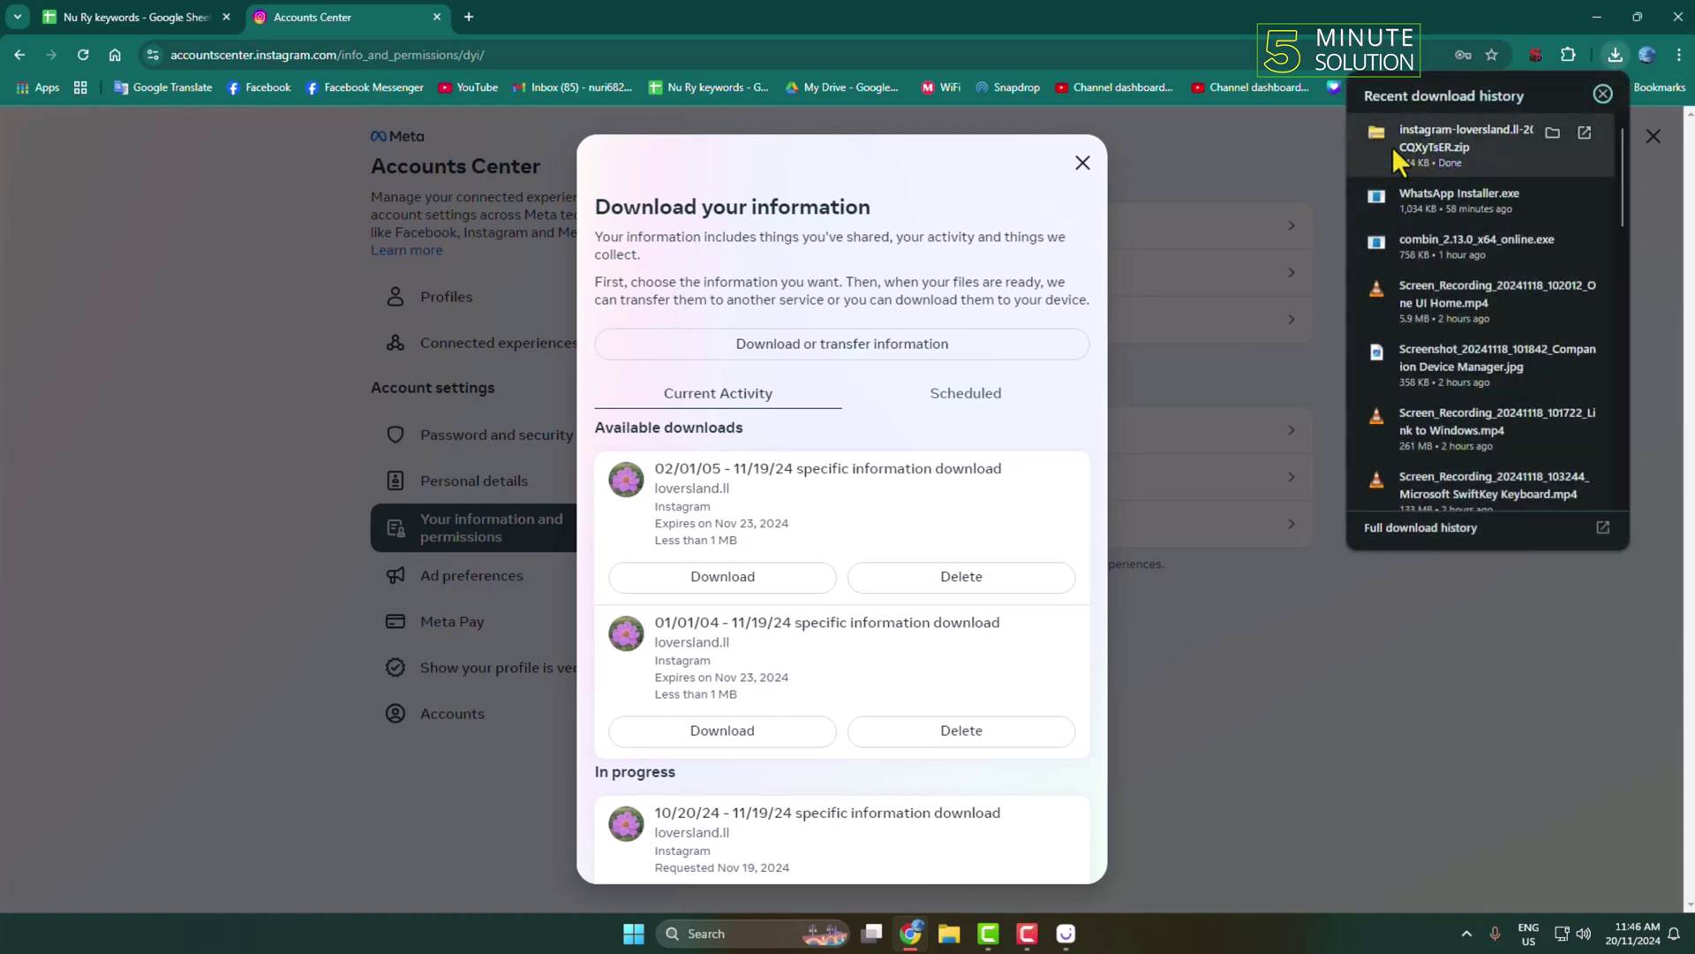
{"action": "left_click", "coordinate": [1236, 366]}
{"action": "left_click", "coordinate": [949, 934]}
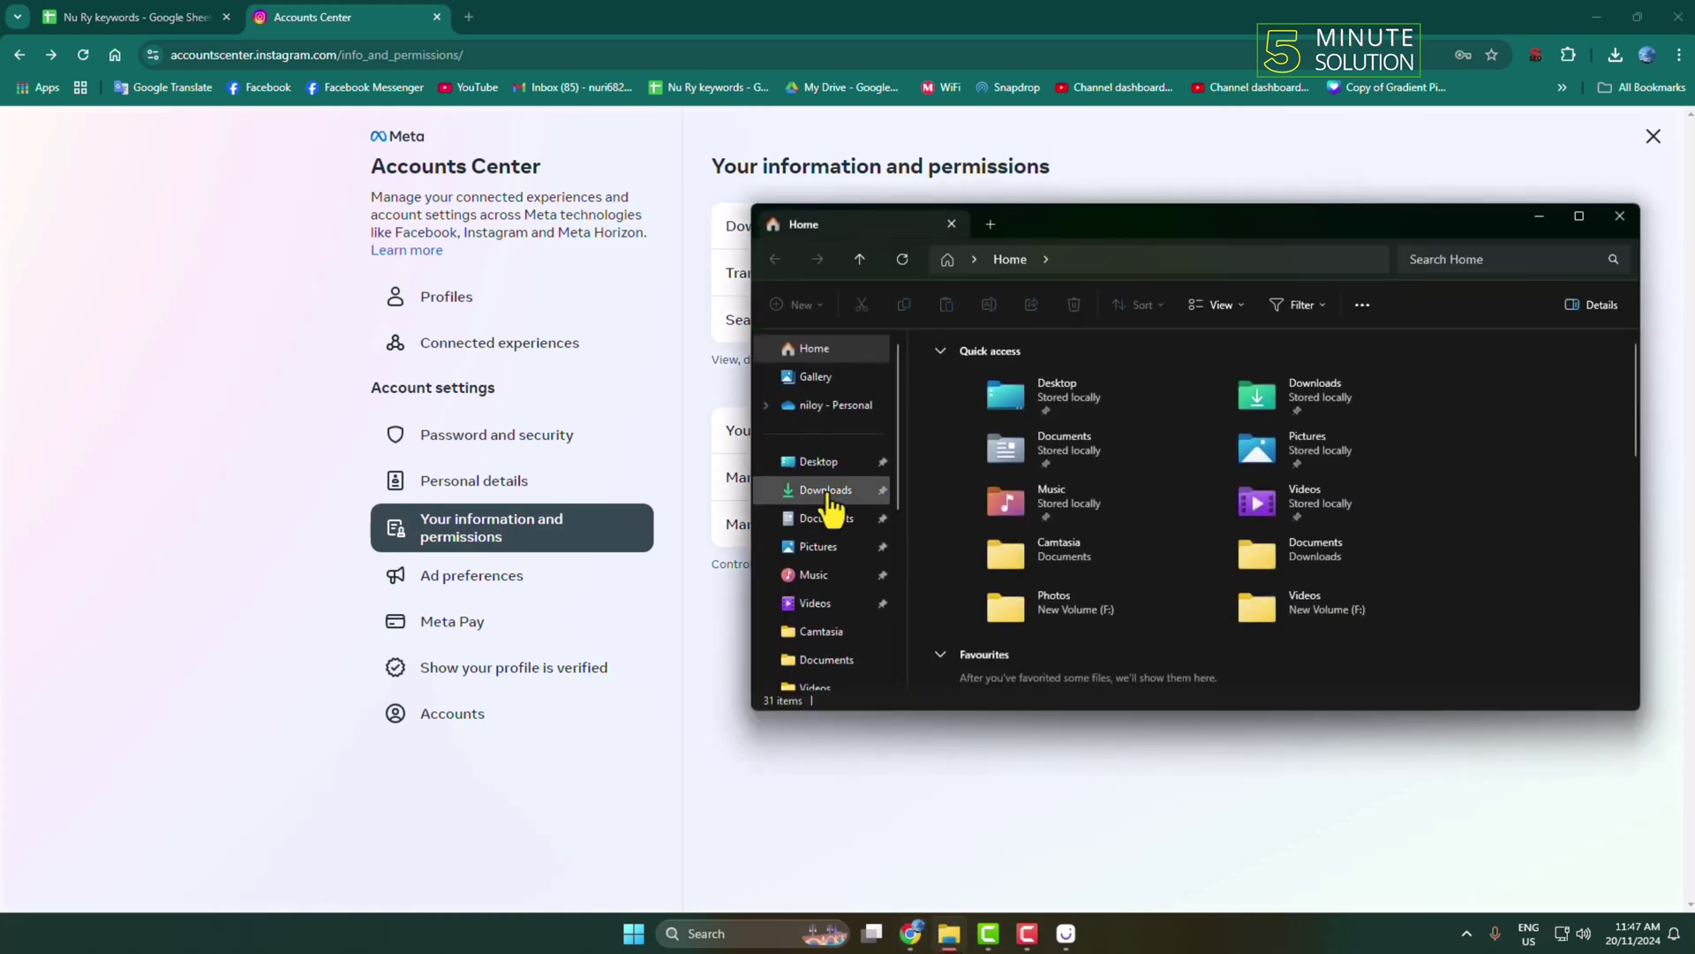
Extract the downloaded Instagram zip in the Downloads folder.
{"action": "left_click", "coordinate": [828, 493]}
{"action": "left_click", "coordinate": [953, 438]}
{"action": "right_click", "coordinate": [952, 443]}
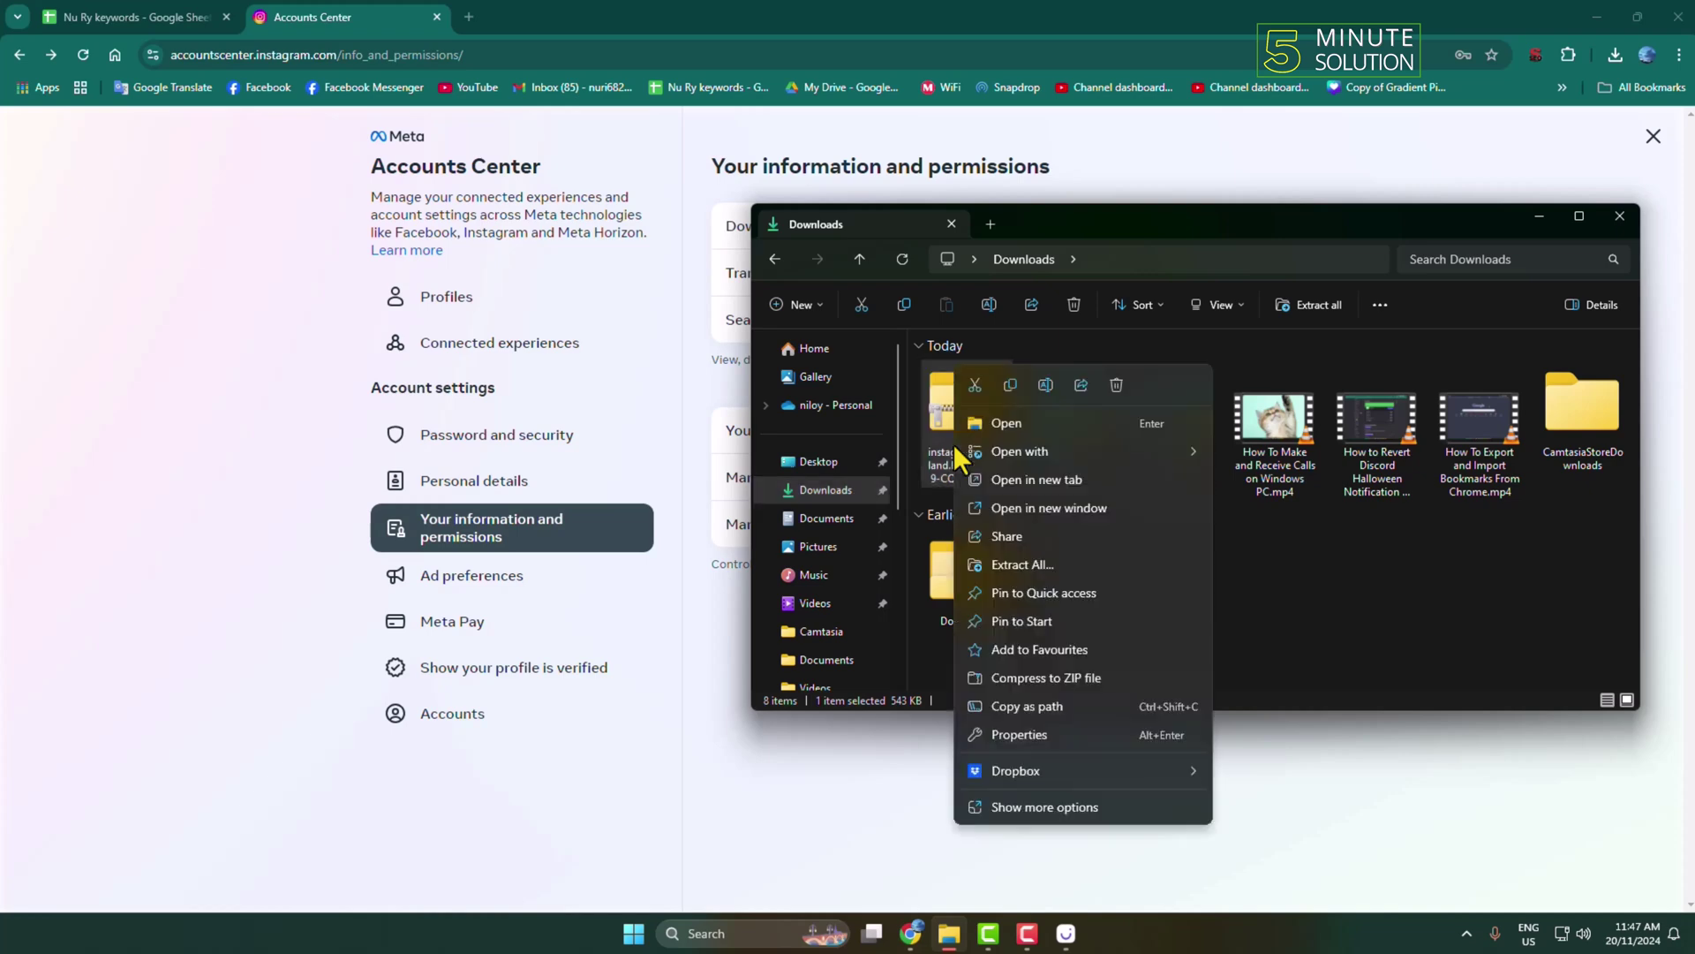
{"action": "left_click", "coordinate": [1033, 799]}
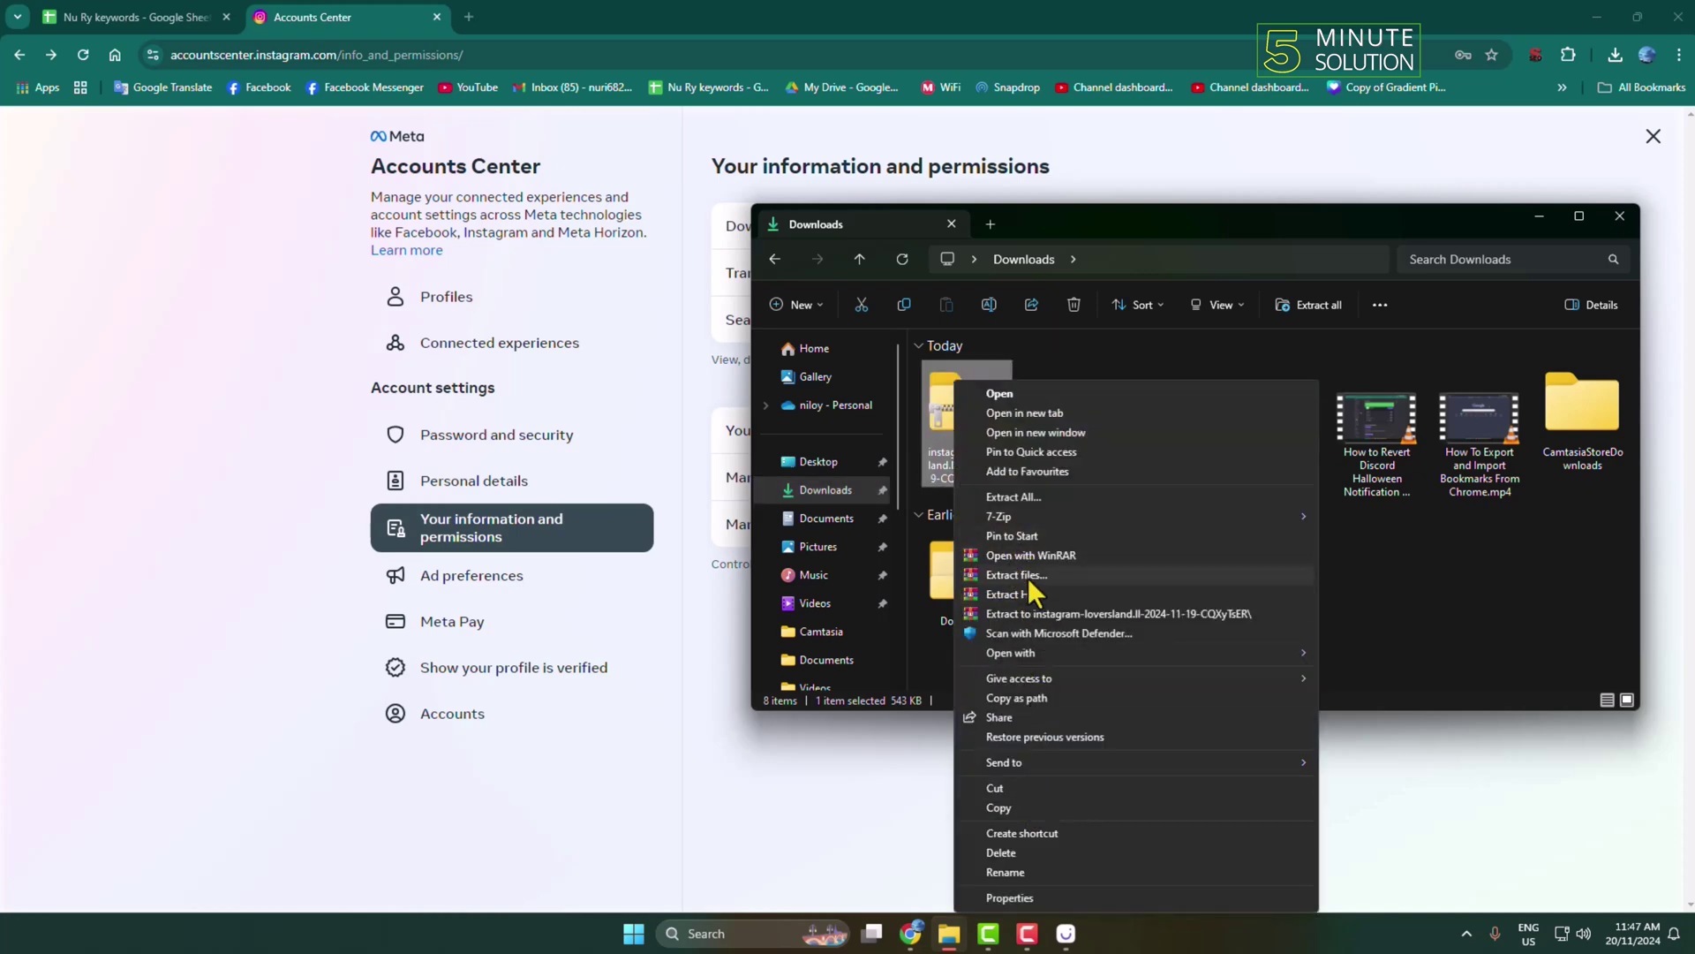
{"action": "left_click", "coordinate": [1029, 579]}
{"action": "left_click", "coordinate": [899, 645]}
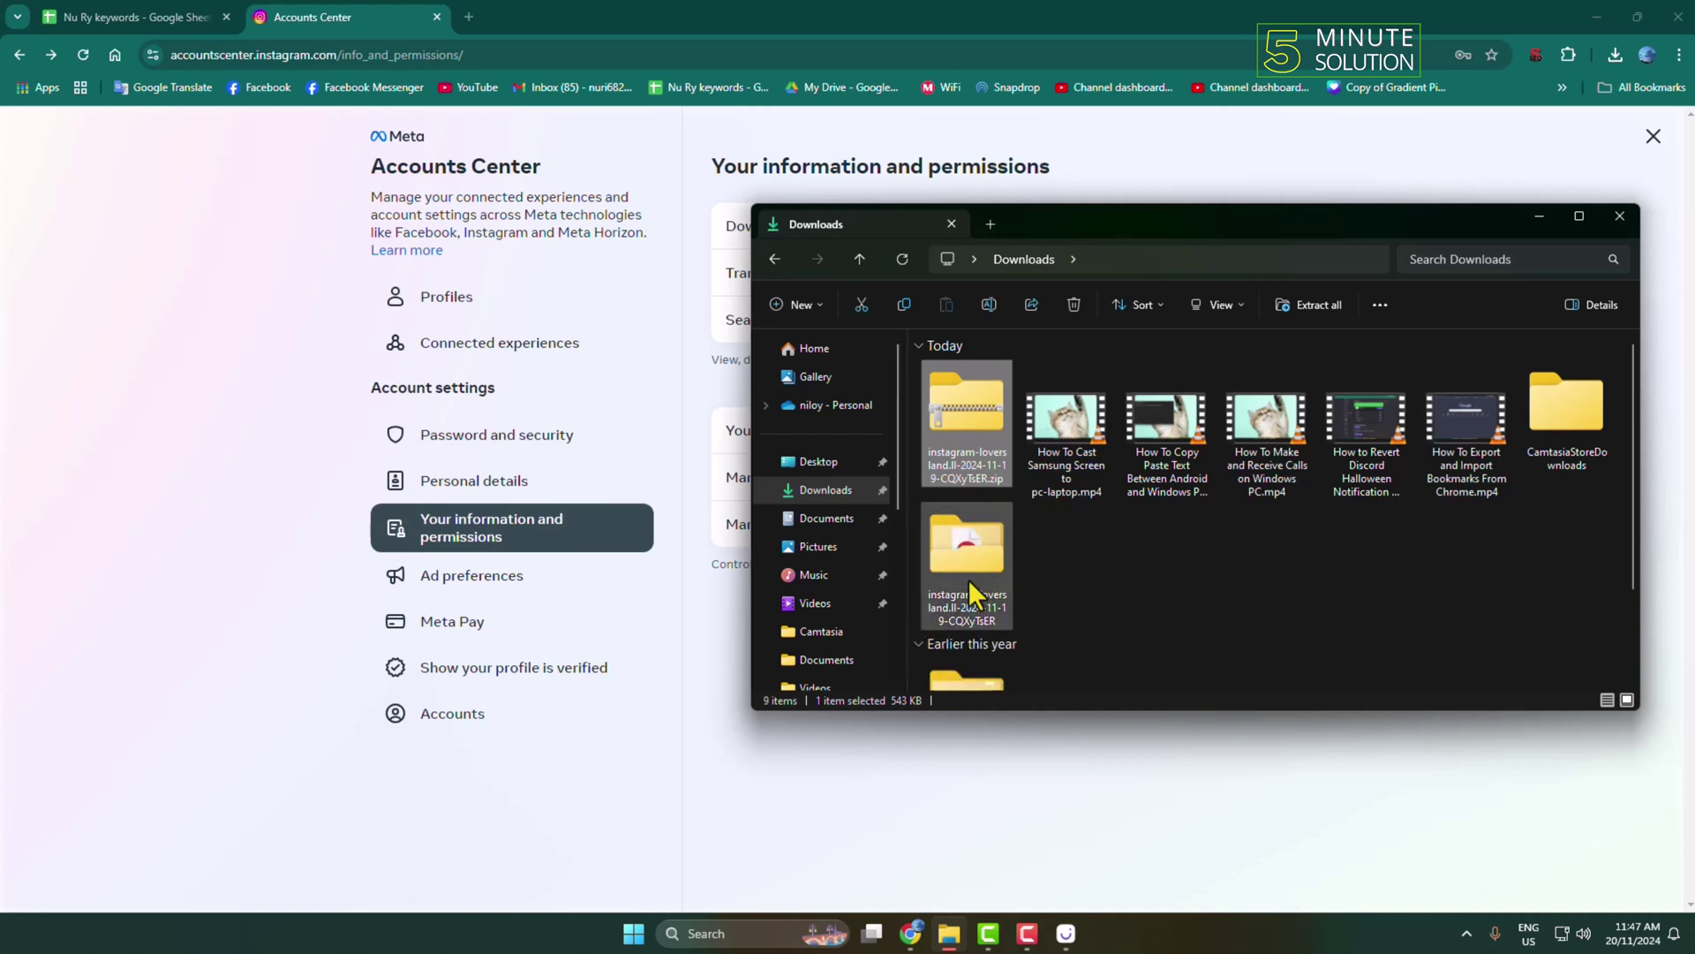
Open the extracted folder and drag chats.html into Chrome.
{"action": "double_click", "coordinate": [967, 579]}
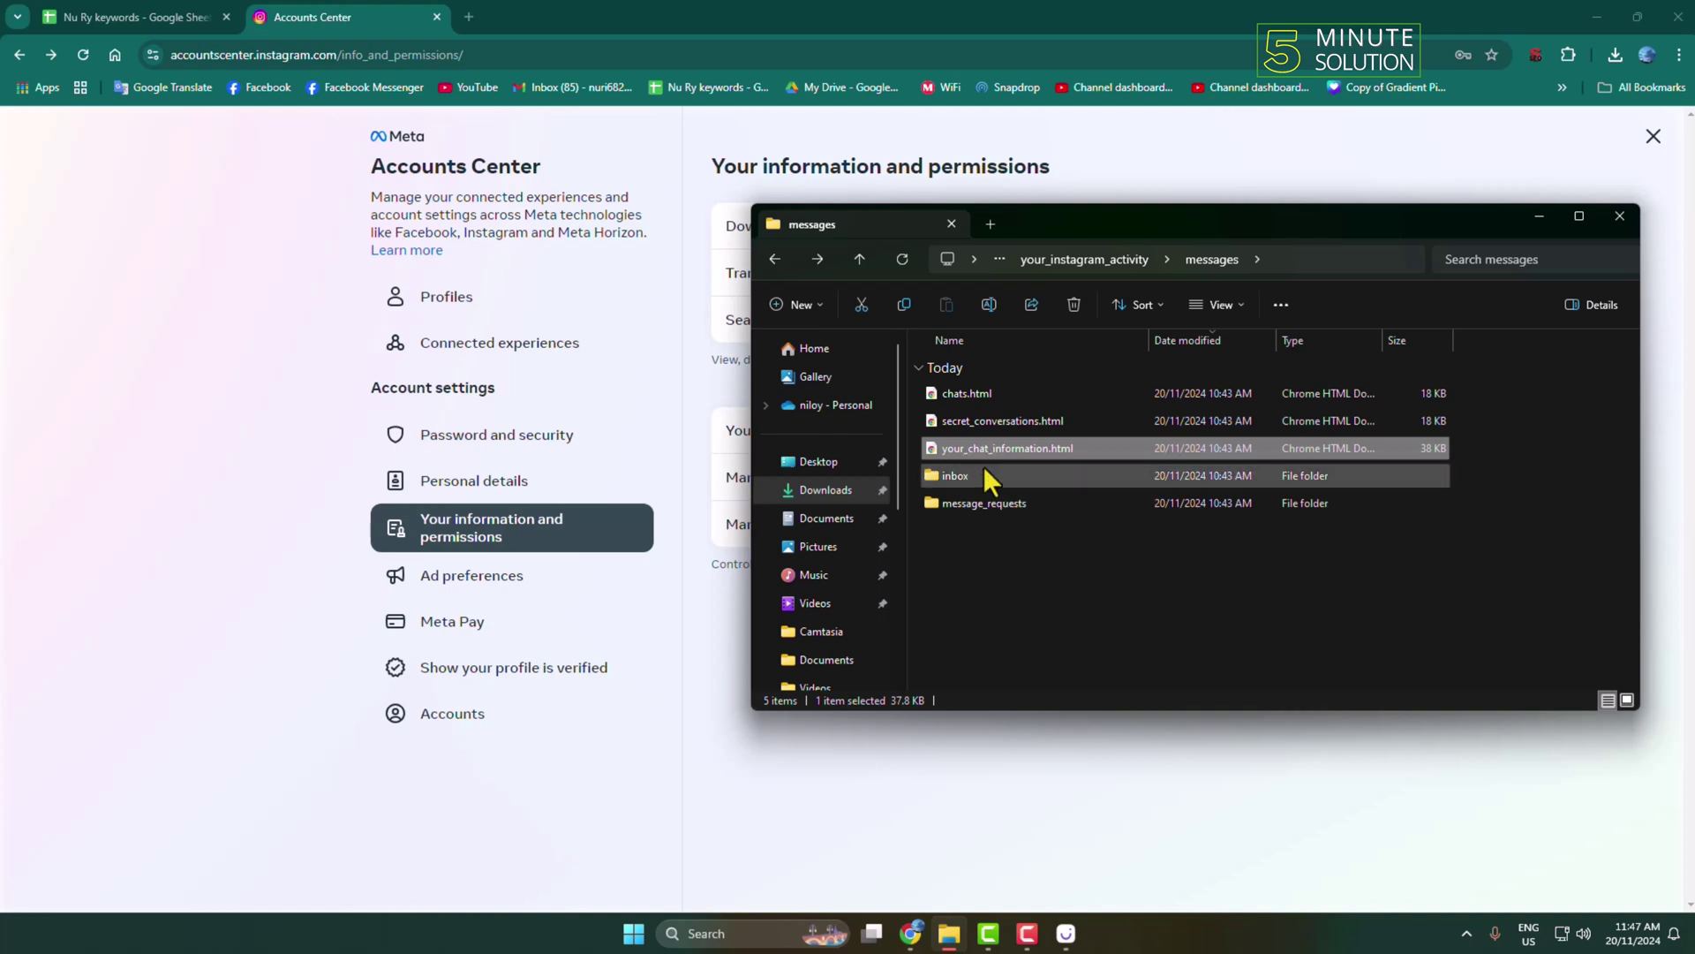
{"action": "left_click", "coordinate": [948, 399]}
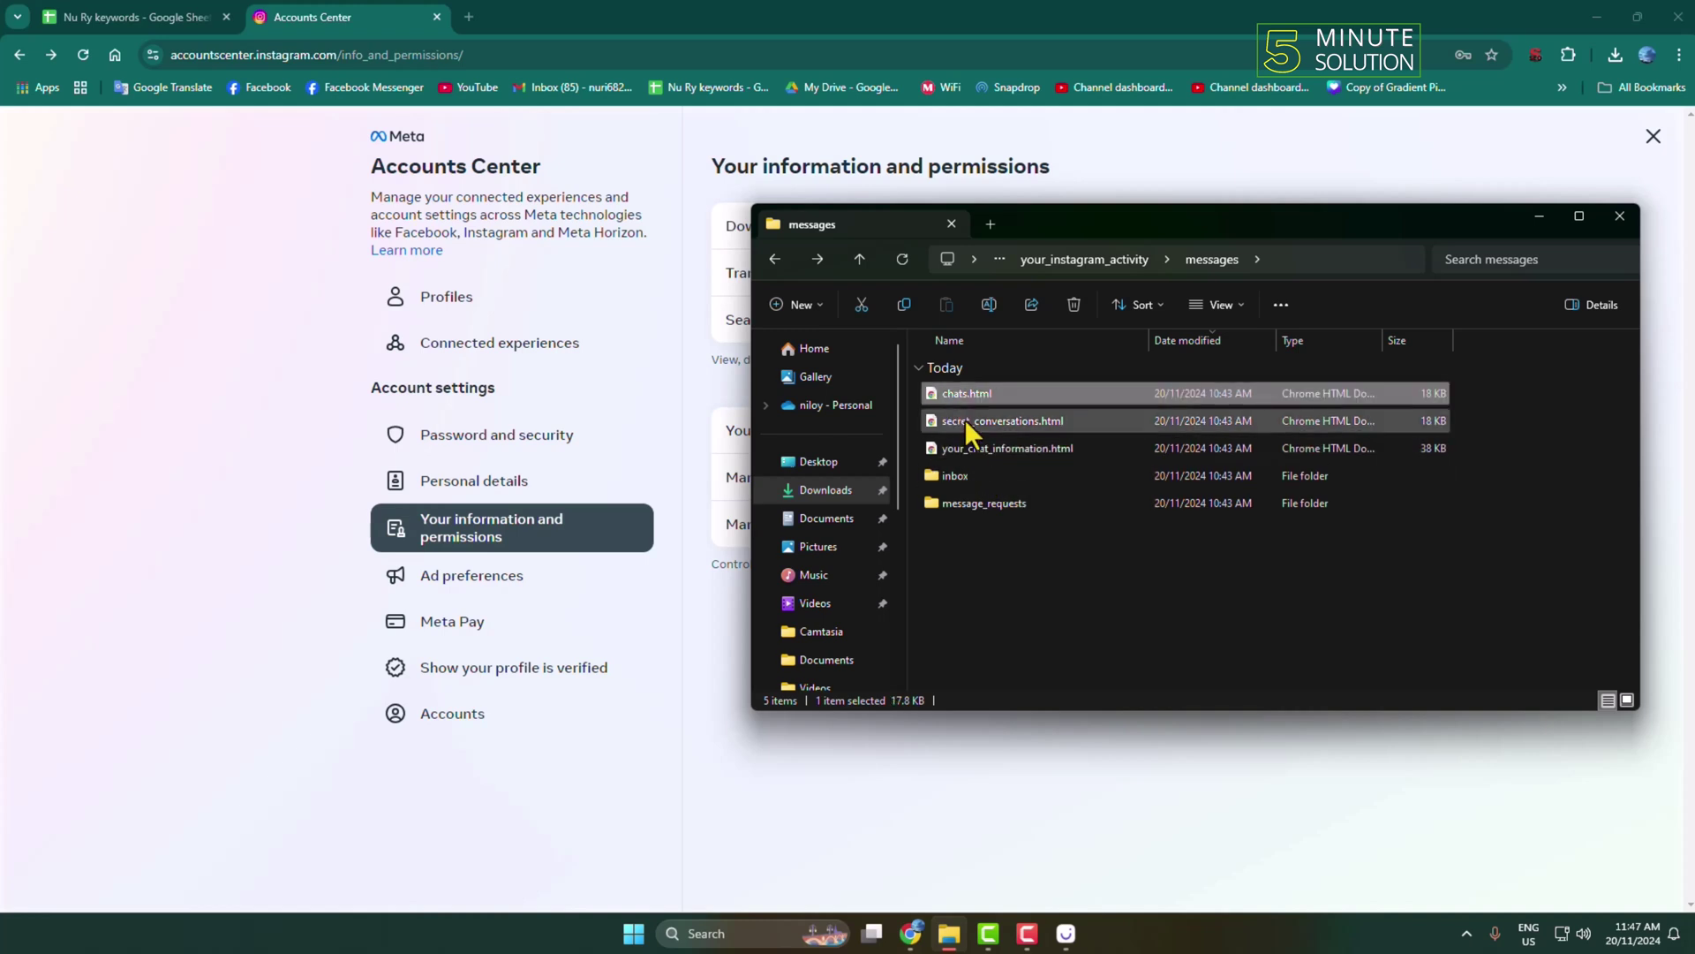
{"action": "left_click_drag", "start_coordinate": [952, 397], "coordinate": [534, 13]}
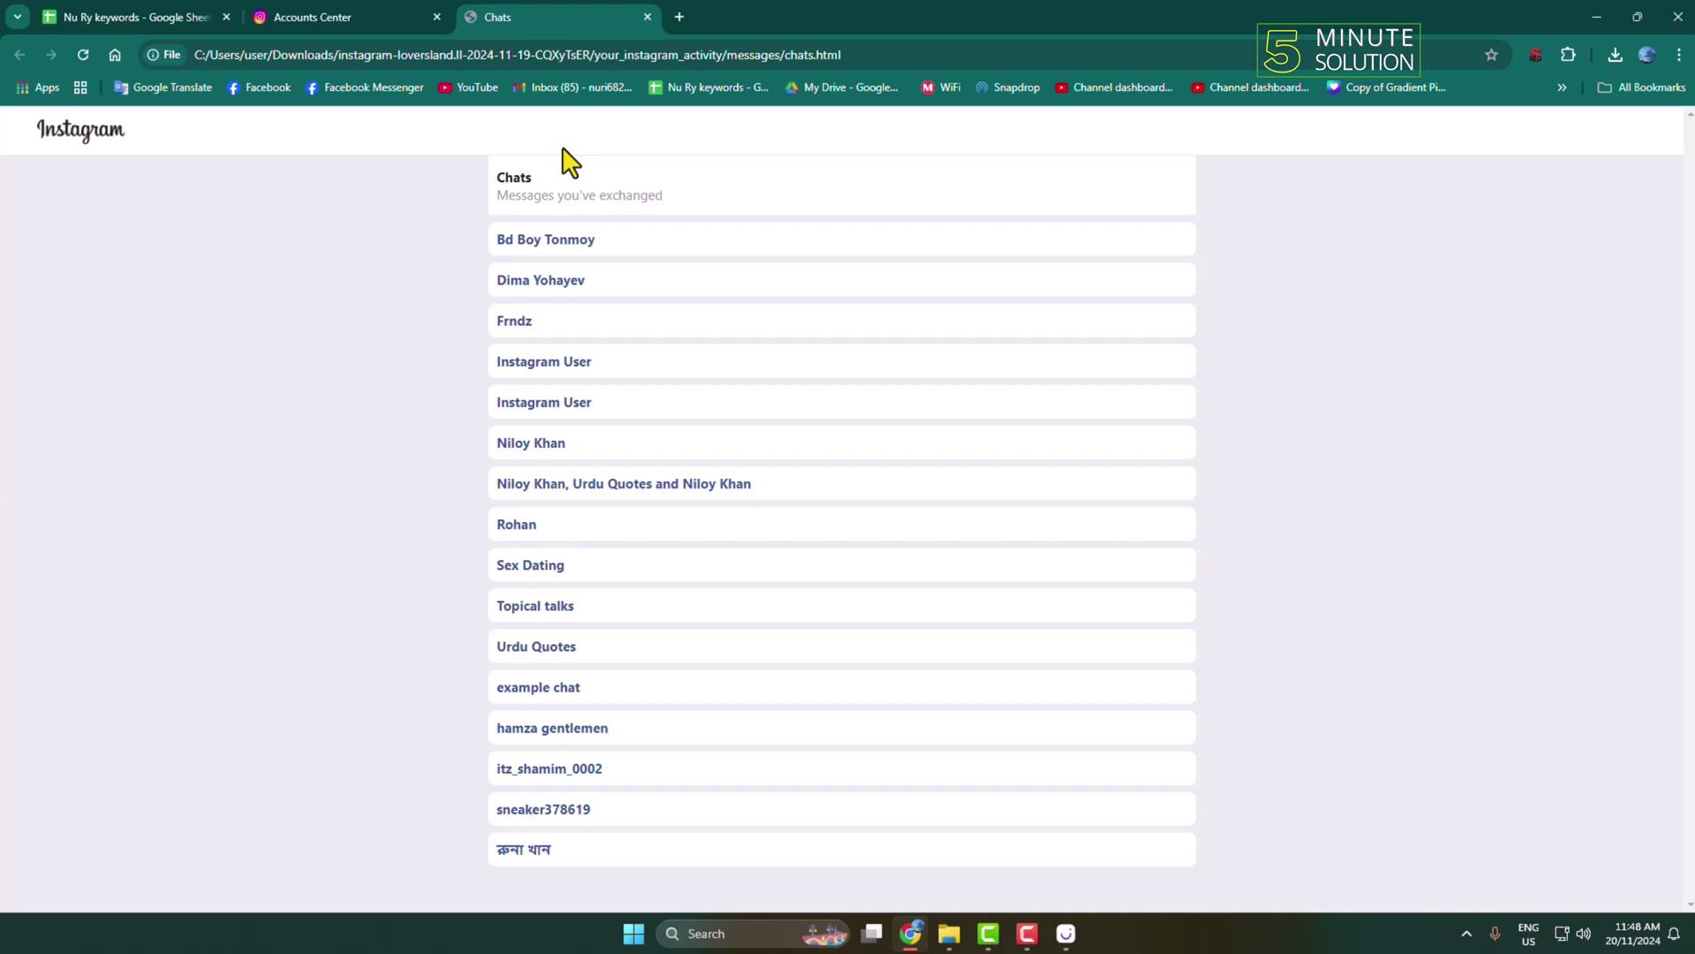
Open one chat and scroll through its message history, then return to the list.
{"action": "left_click", "coordinate": [525, 729]}
{"action": "scroll", "coordinate": [780, 439], "scroll_direction": "down", "scroll_amount": 20}
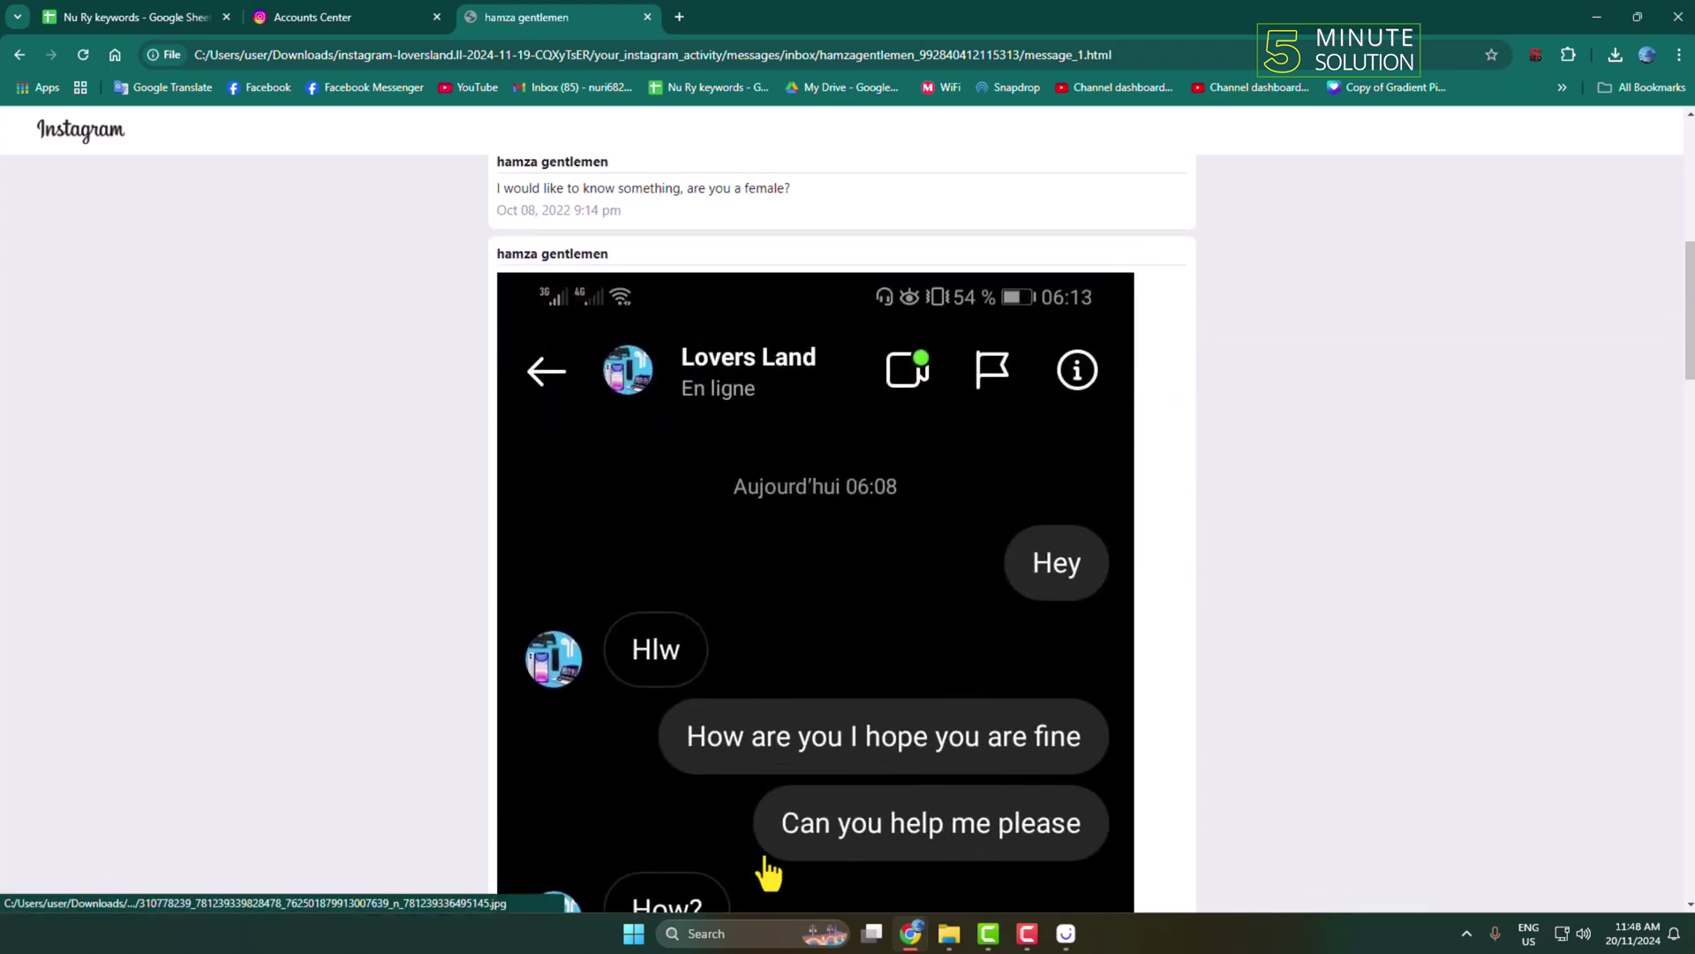
{"action": "scroll", "coordinate": [768, 653], "scroll_direction": "down", "scroll_amount": 15}
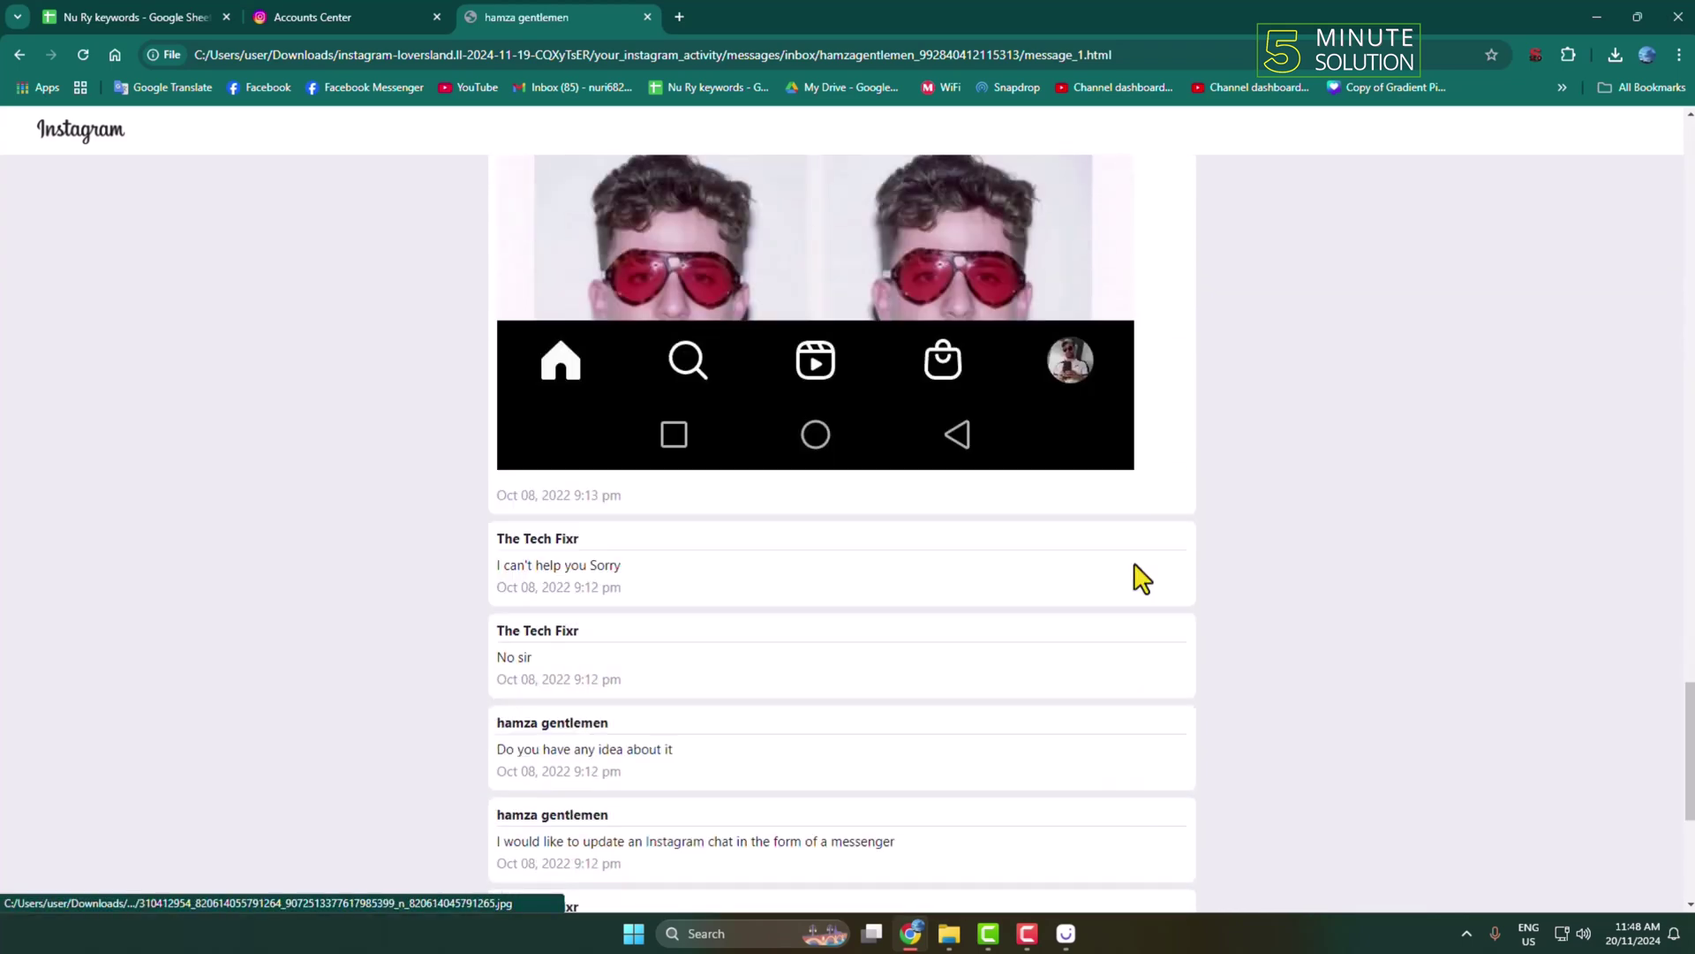
{"action": "scroll", "coordinate": [780, 616], "scroll_direction": "up", "scroll_amount": 20}
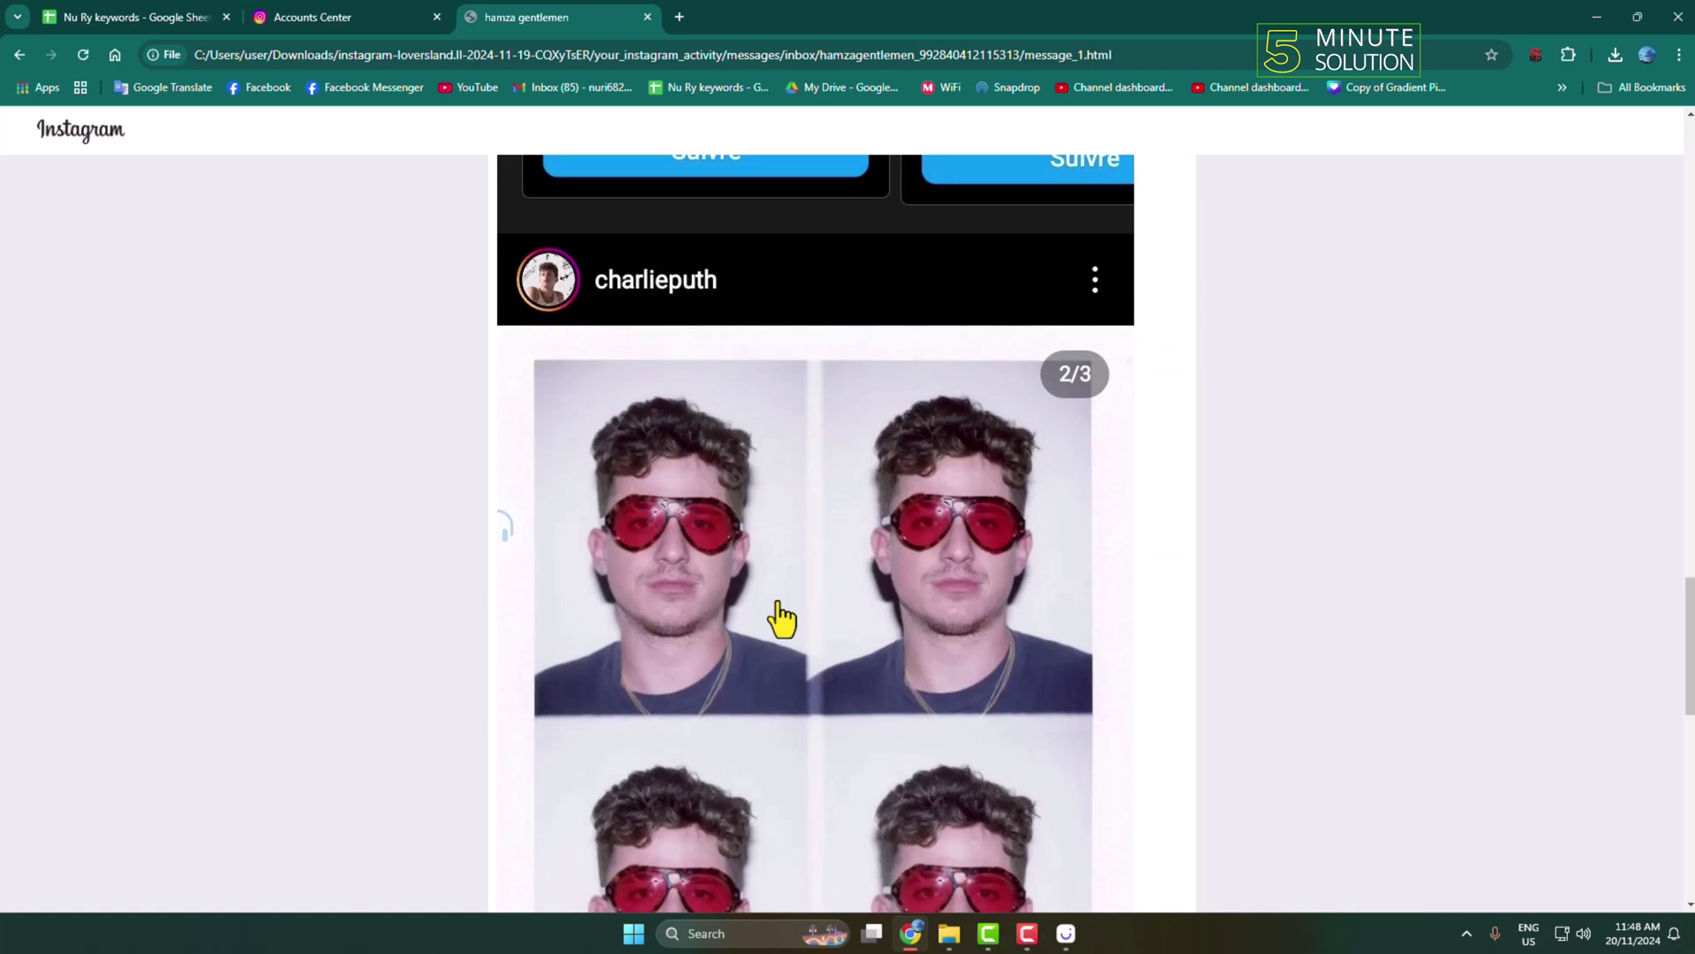
{"action": "scroll", "coordinate": [606, 318], "scroll_direction": "up", "scroll_amount": 5}
{"action": "key", "text": "alt+Left"}
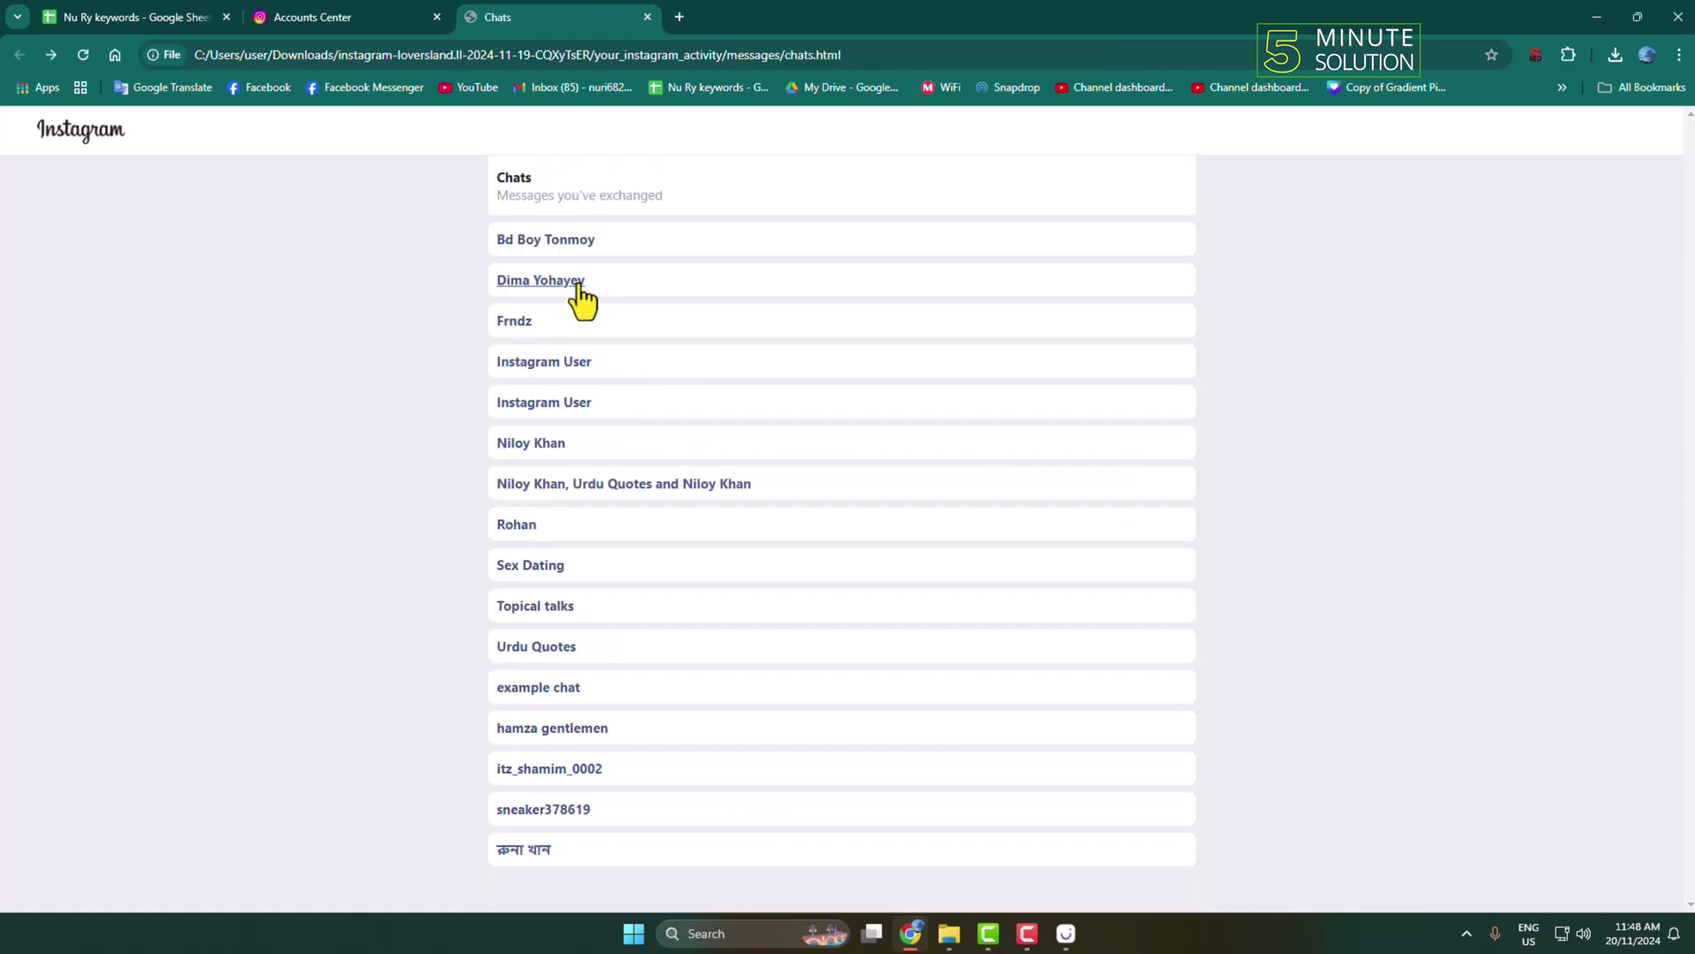
Check the first chat and another chat, then open the example chat group.
{"action": "left_click", "coordinate": [519, 250]}
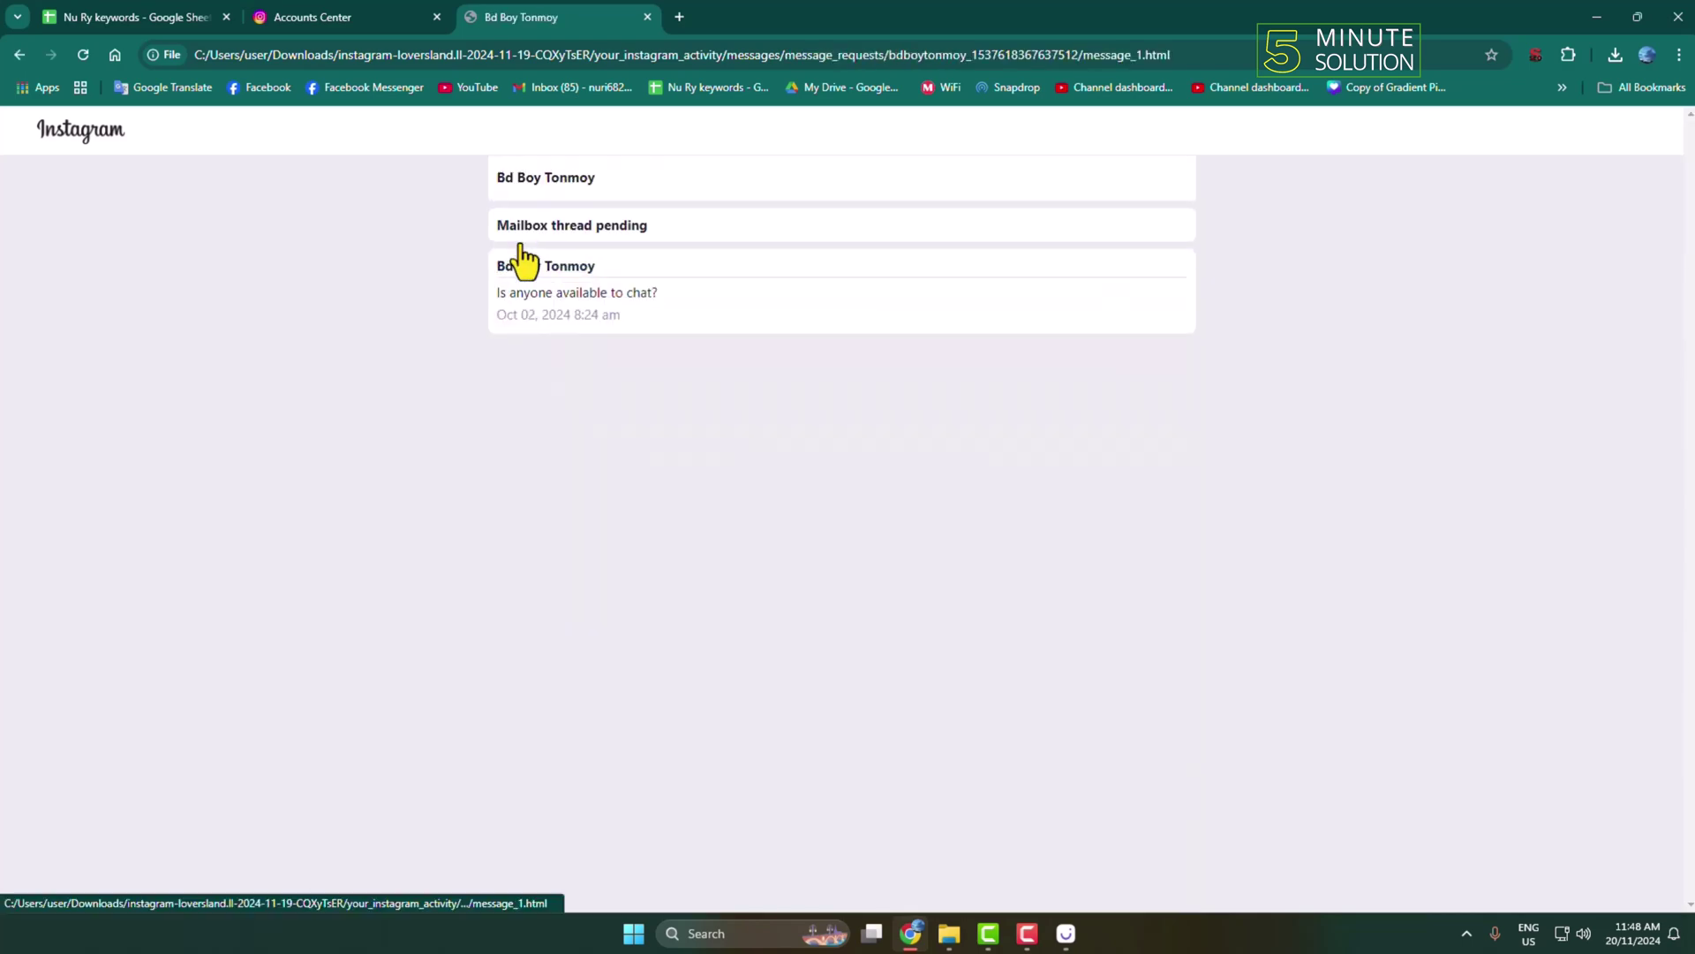
{"action": "key", "text": "alt+Left"}
{"action": "left_click", "coordinate": [512, 527]}
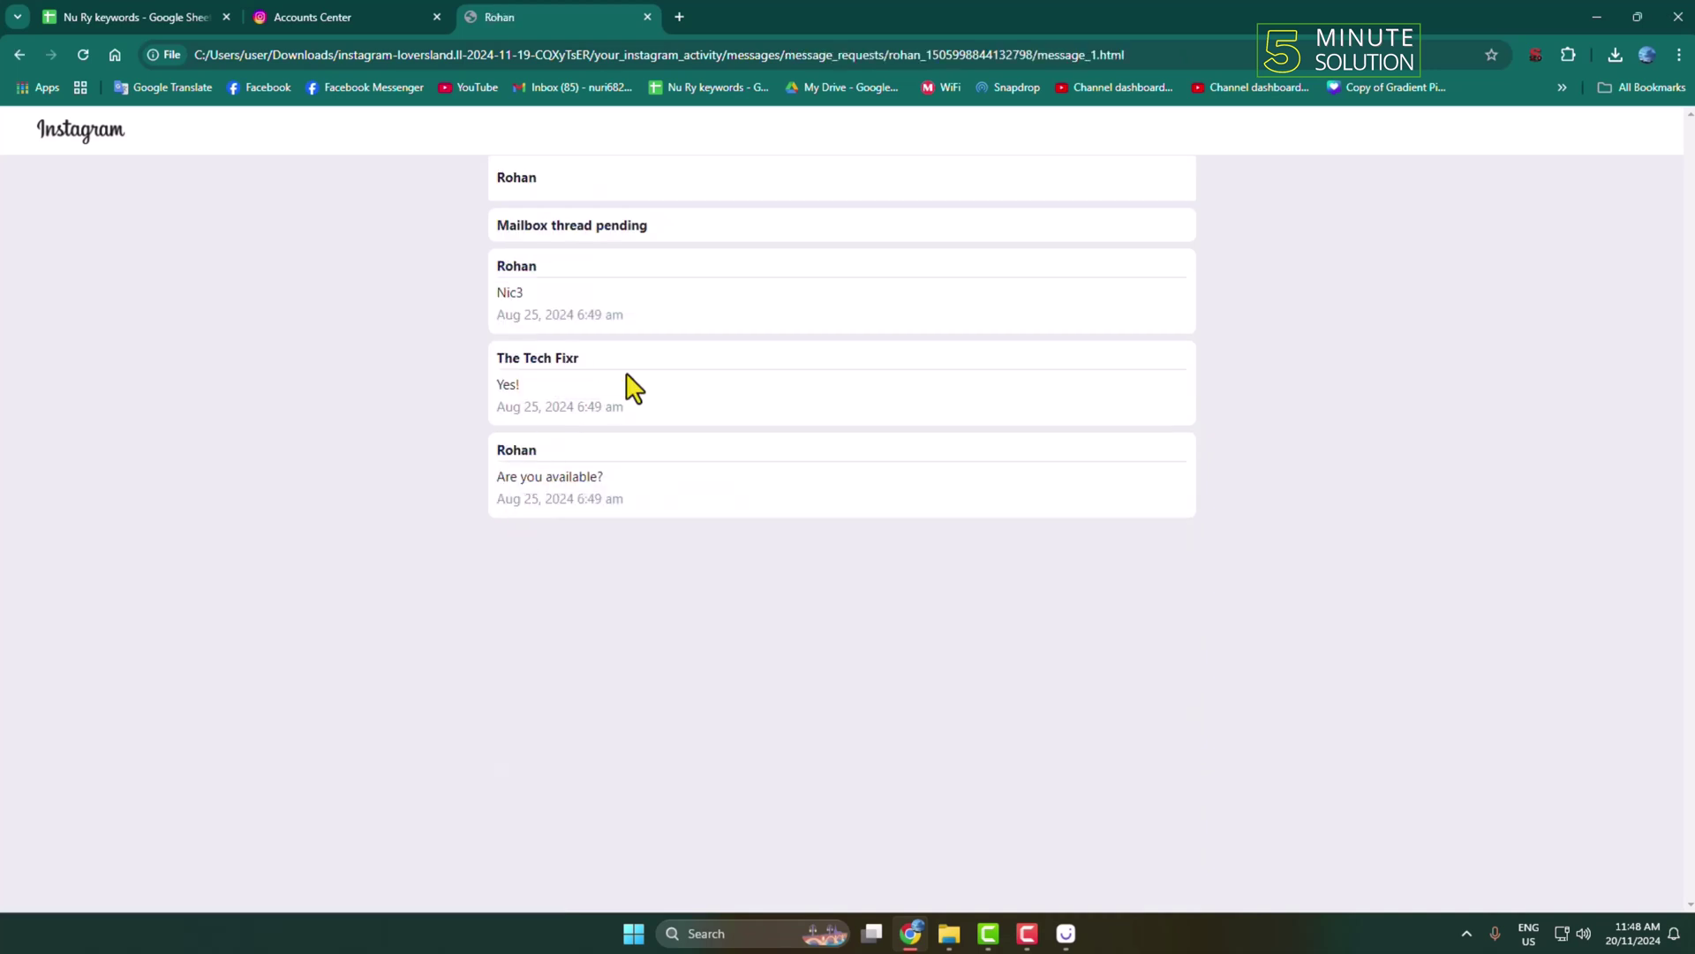
{"action": "key", "text": "alt+Left"}
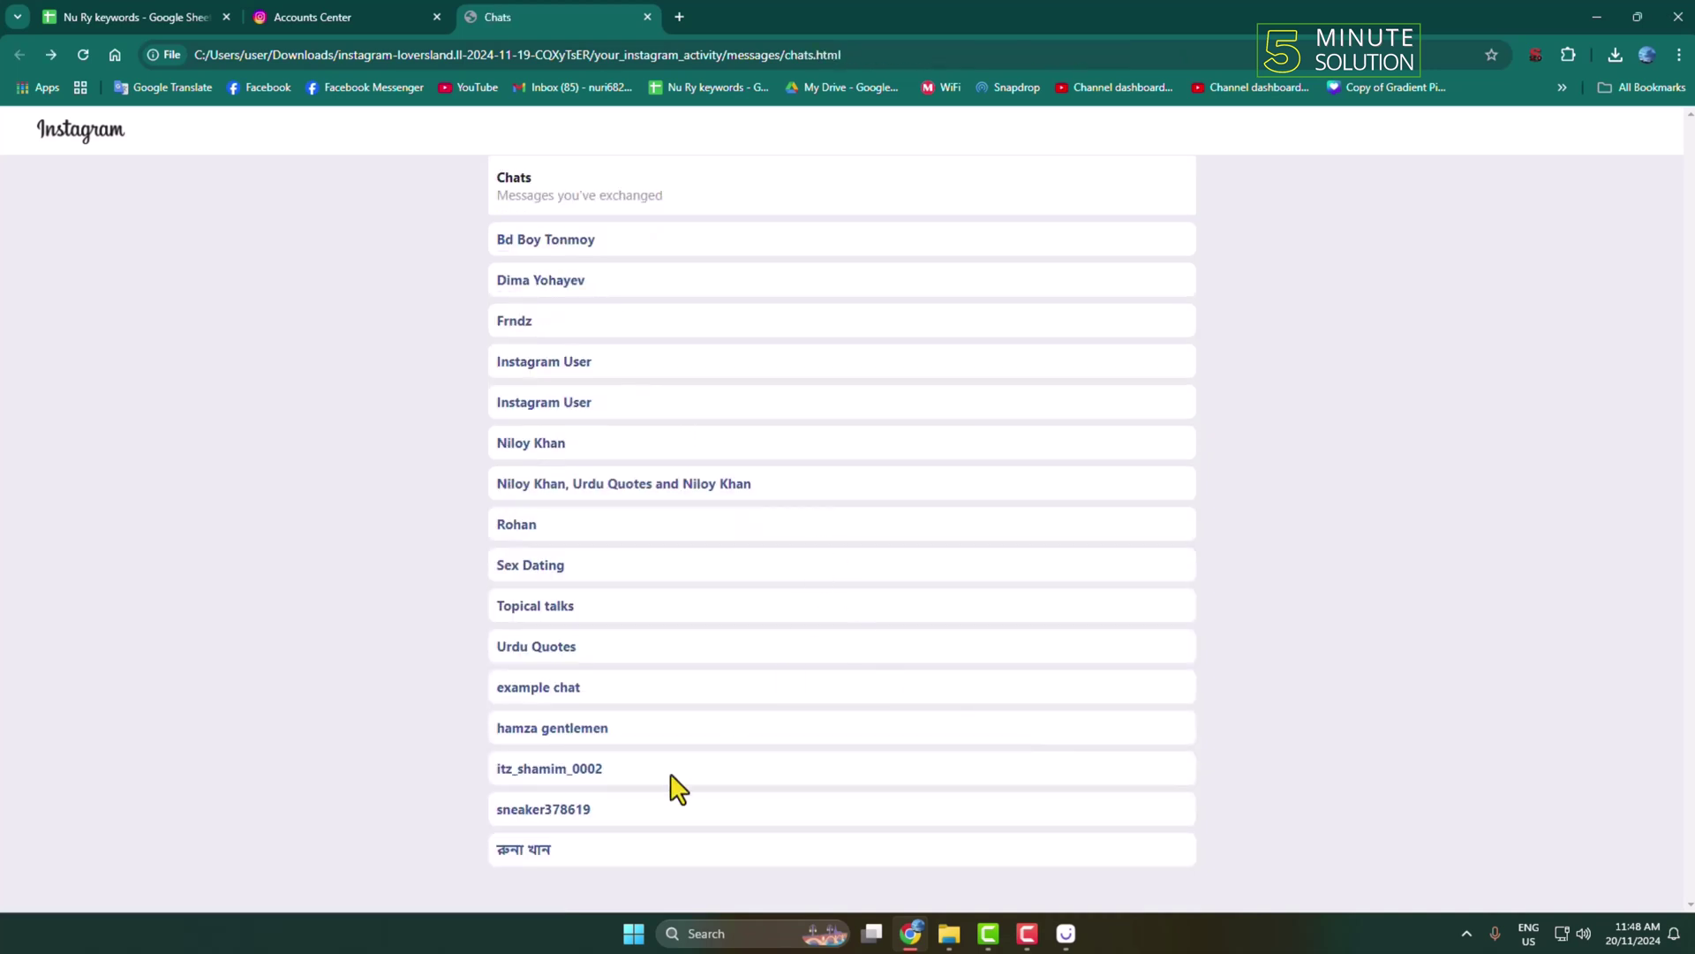
{"action": "left_click", "coordinate": [516, 693]}
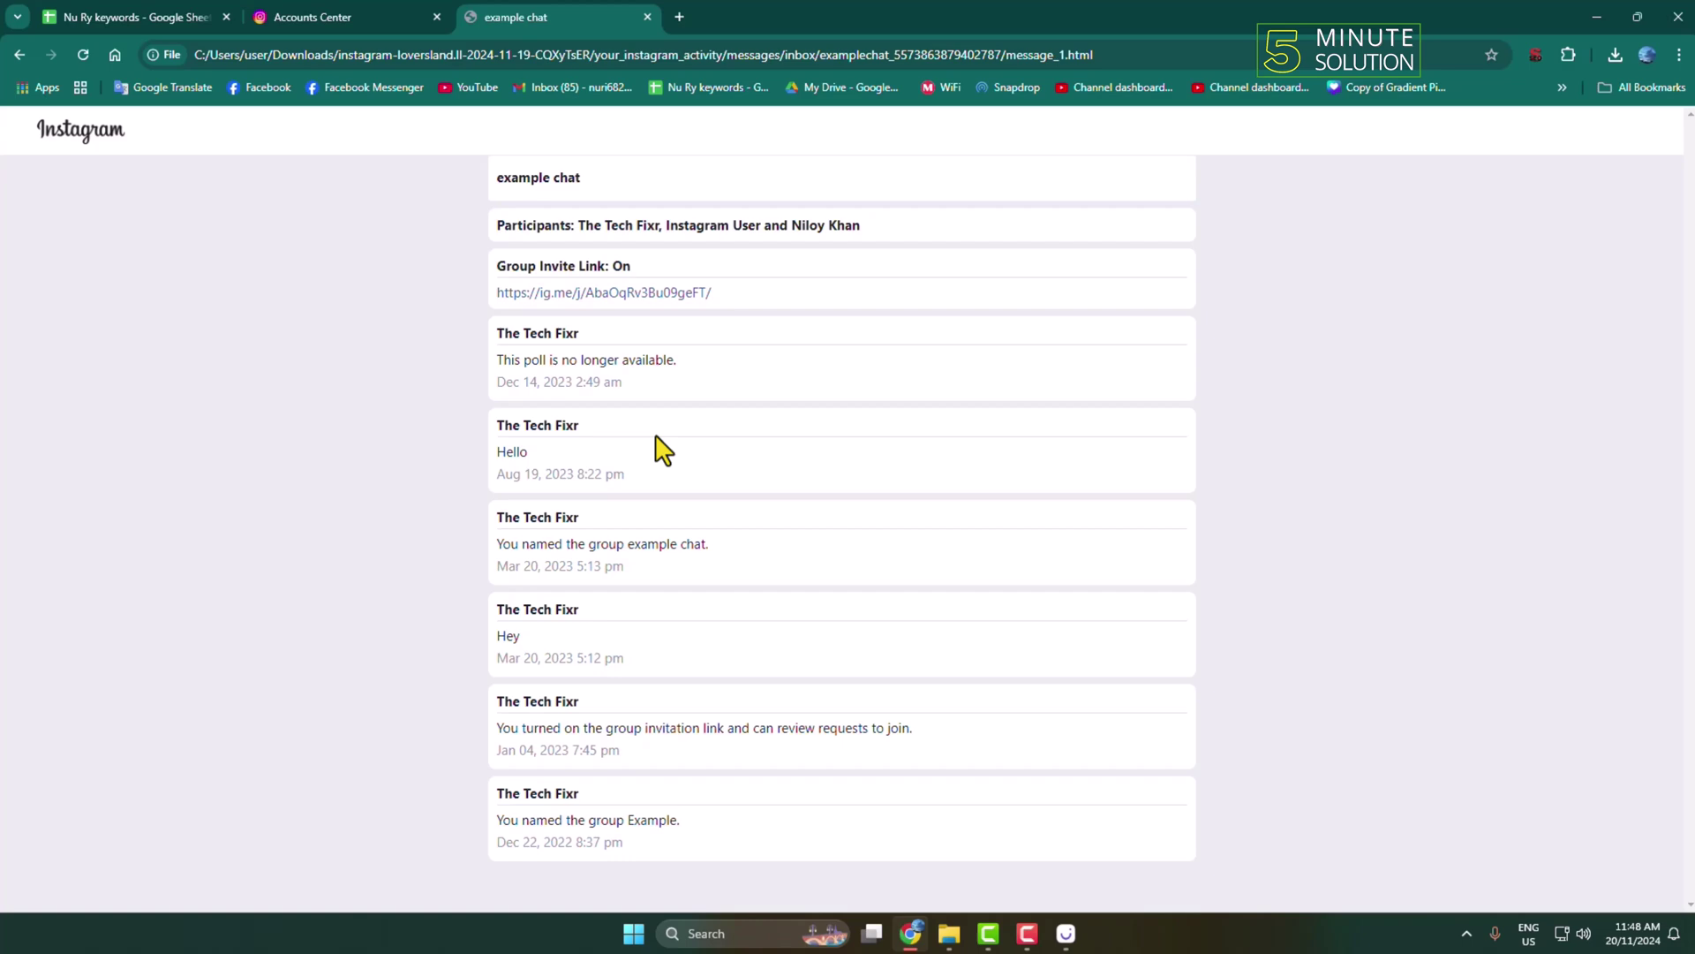